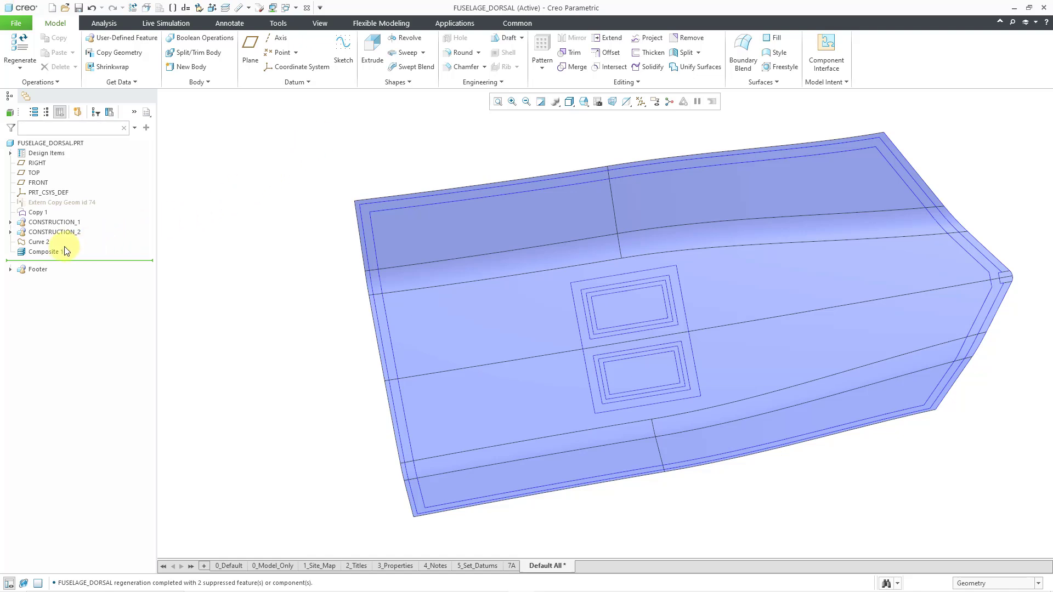
Open Composite 1 for editing and start a manual ply with LTE800_52 as its material
click(51, 252)
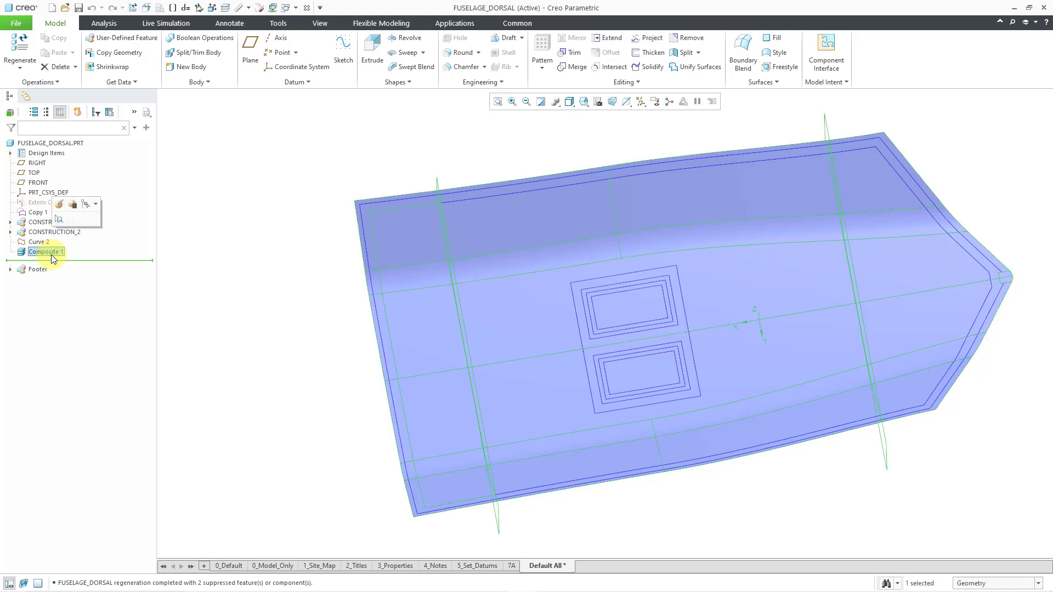
click(61, 207)
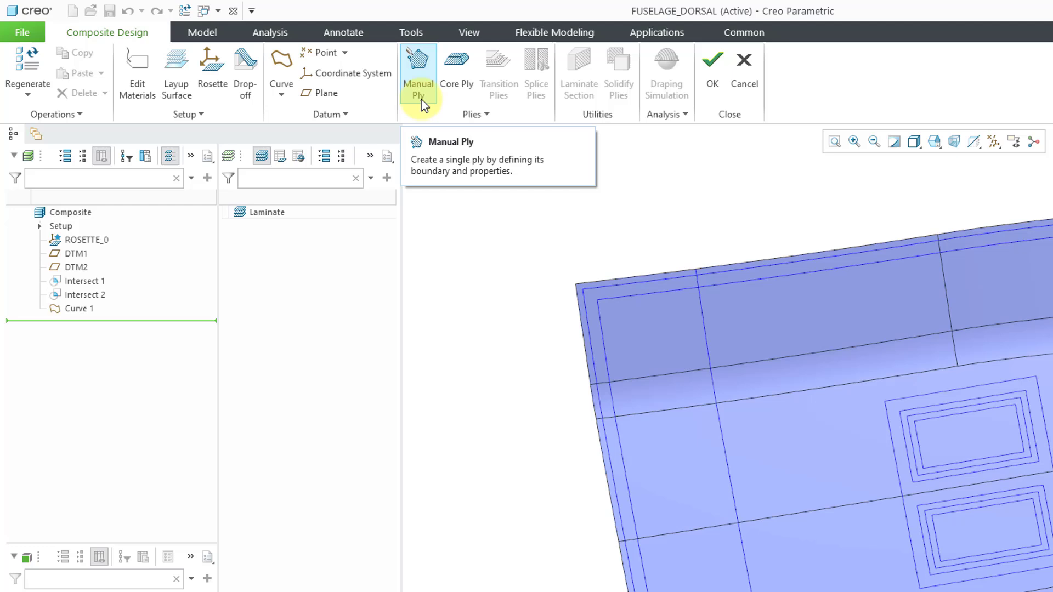
click(419, 88)
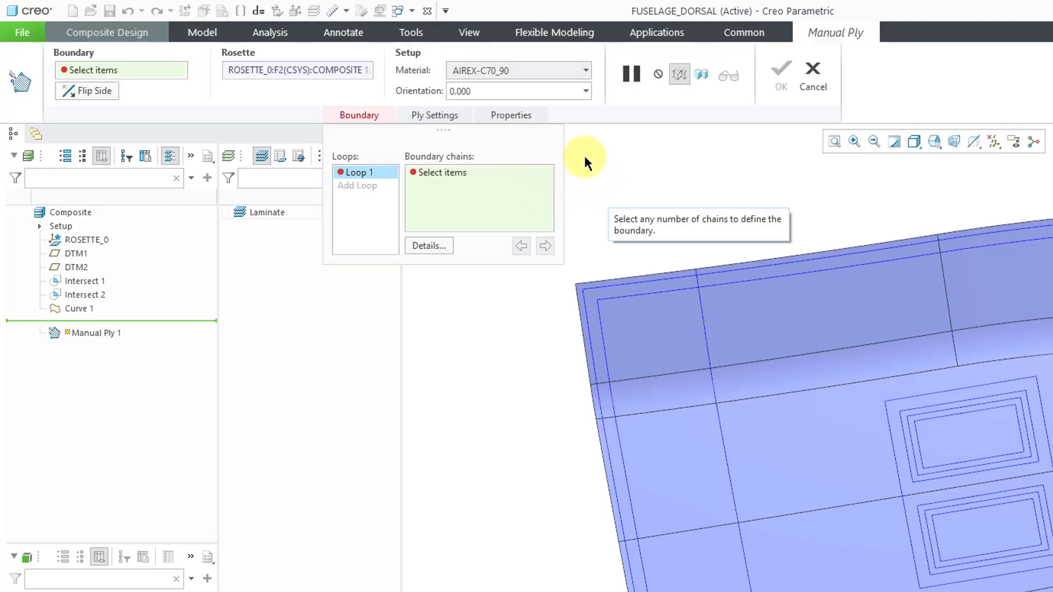
click(584, 71)
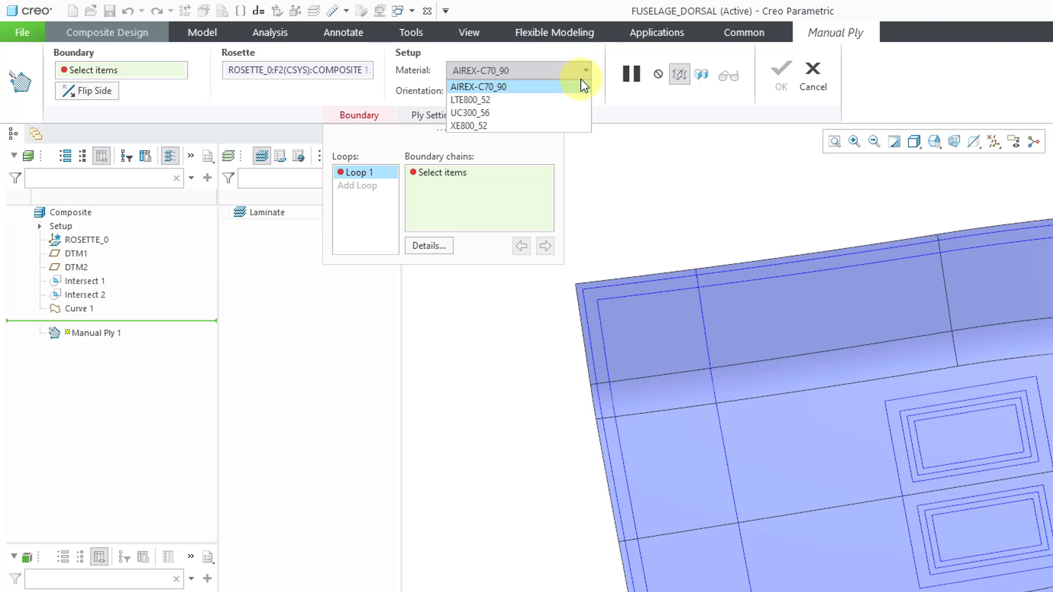
click(552, 101)
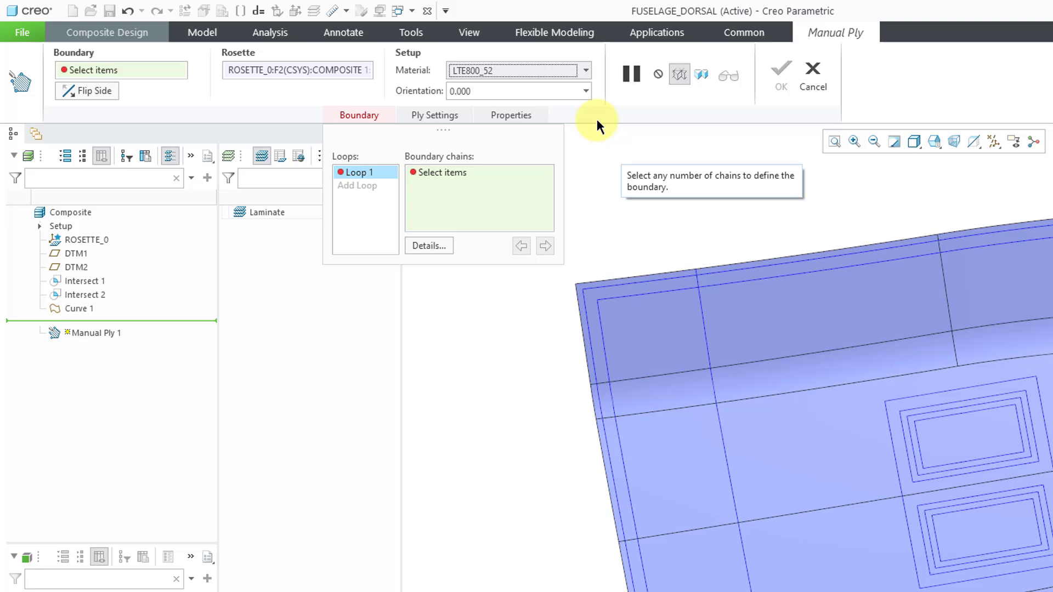
click(586, 91)
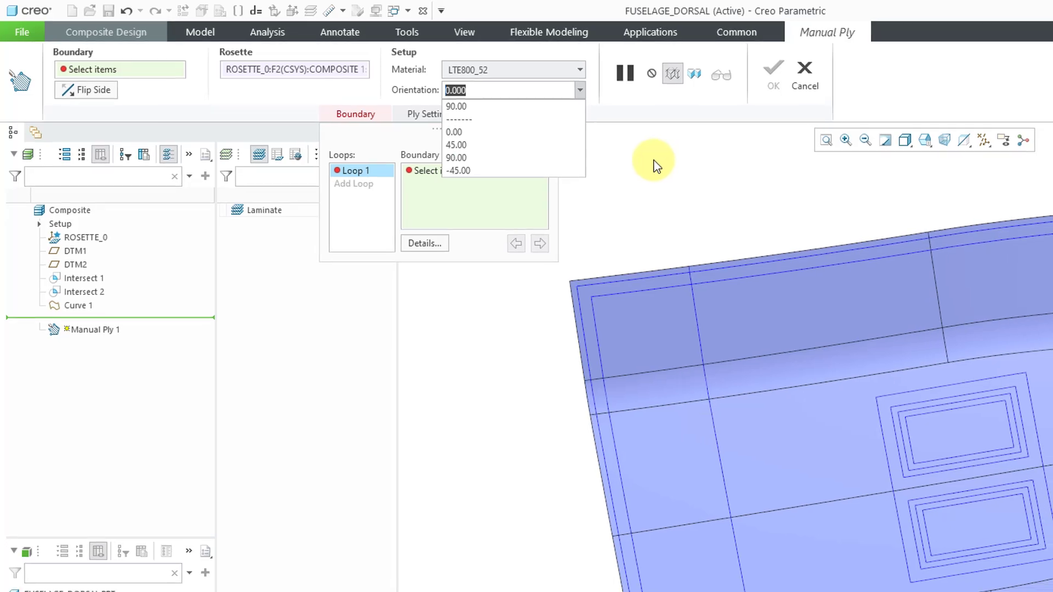
click(664, 166)
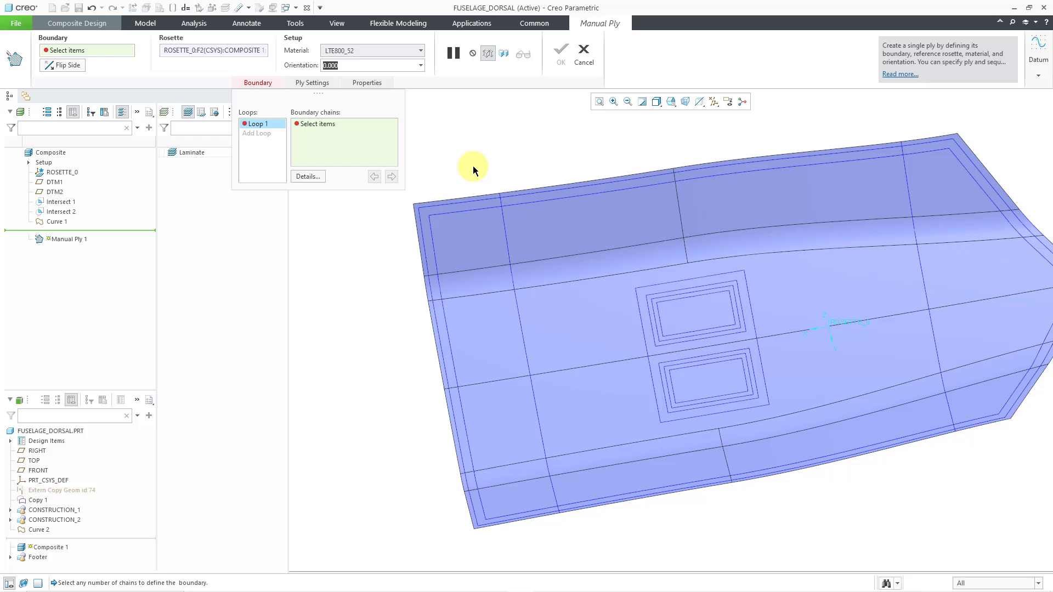
Define the ply's boundary with the five chains of the outermost offset outline, including the small notch at the pointed end
click(510, 199)
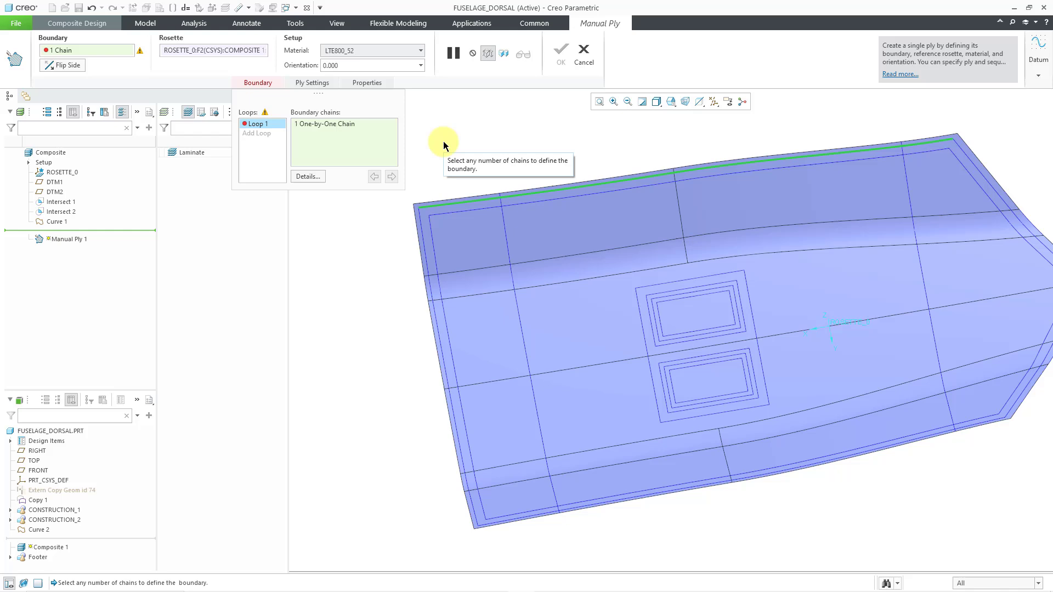
click(423, 229)
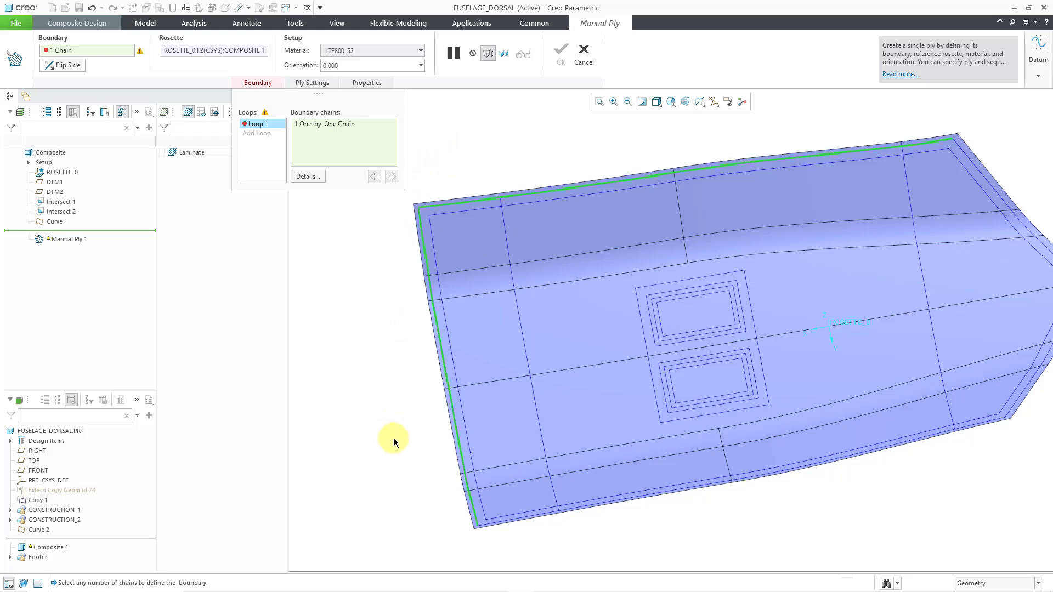
click(491, 523)
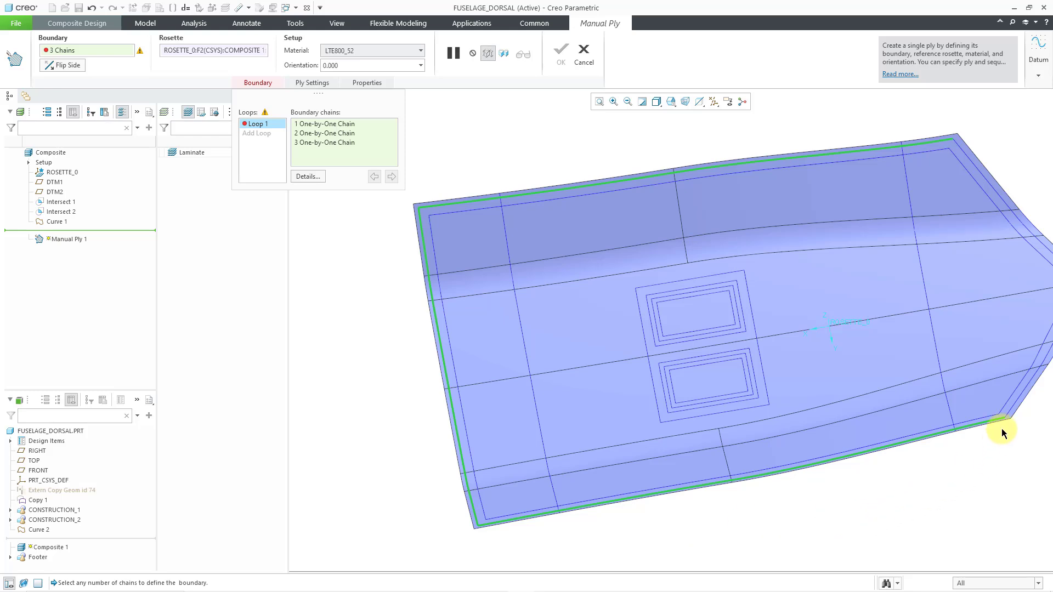
click(1009, 413)
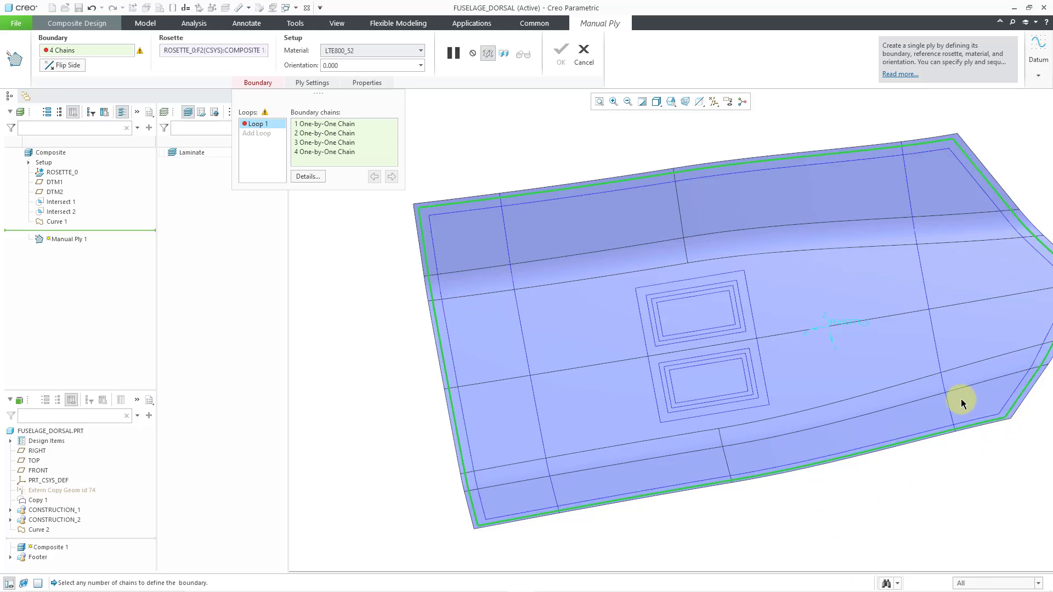
shift+middle_drag(961, 394, 872, 403)
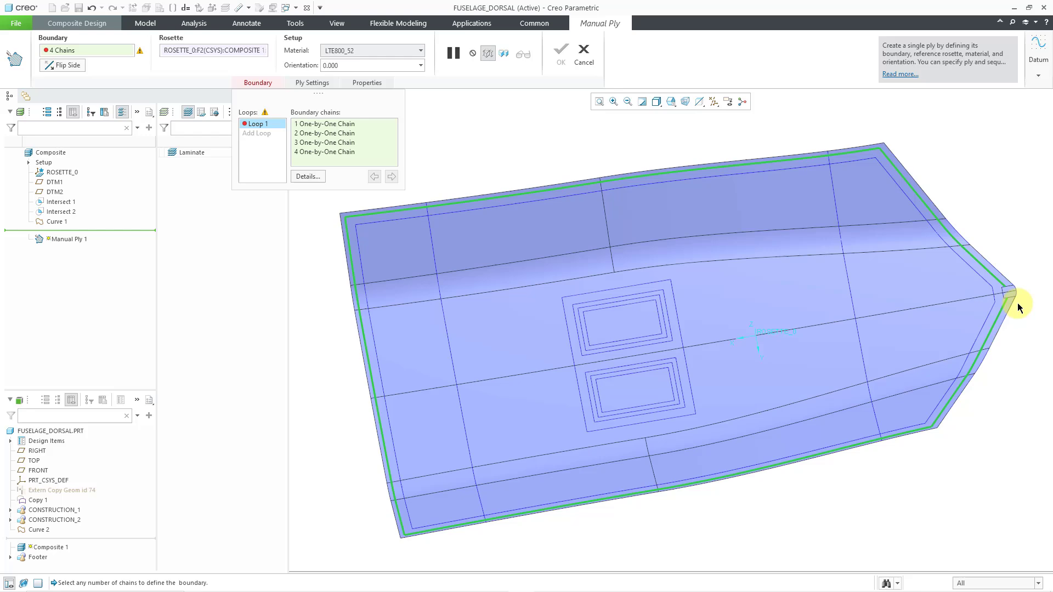
scroll(1019, 293, down, 4)
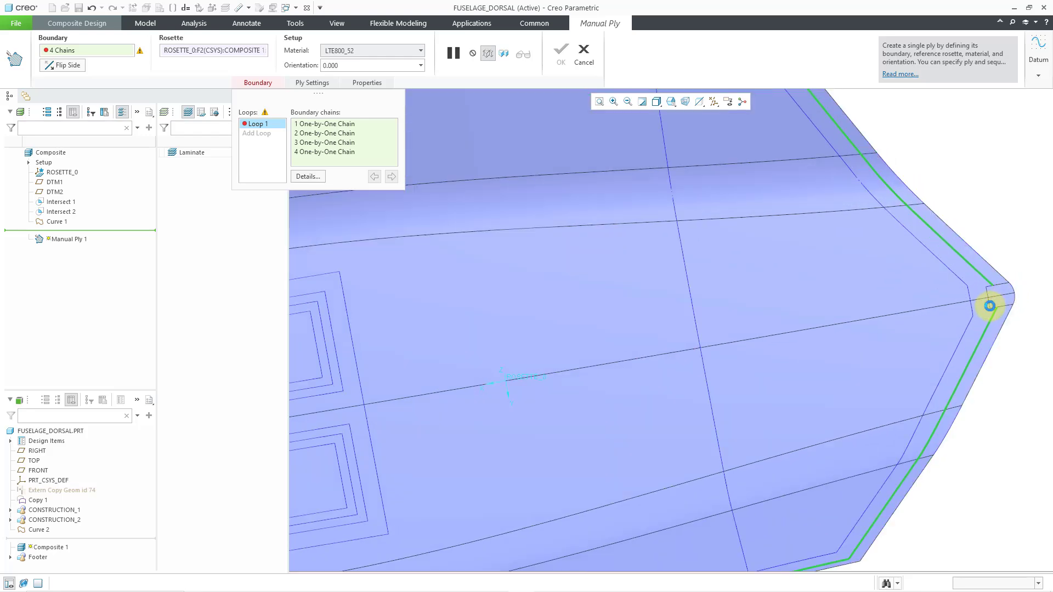
click(990, 304)
scroll(982, 309, up, 4)
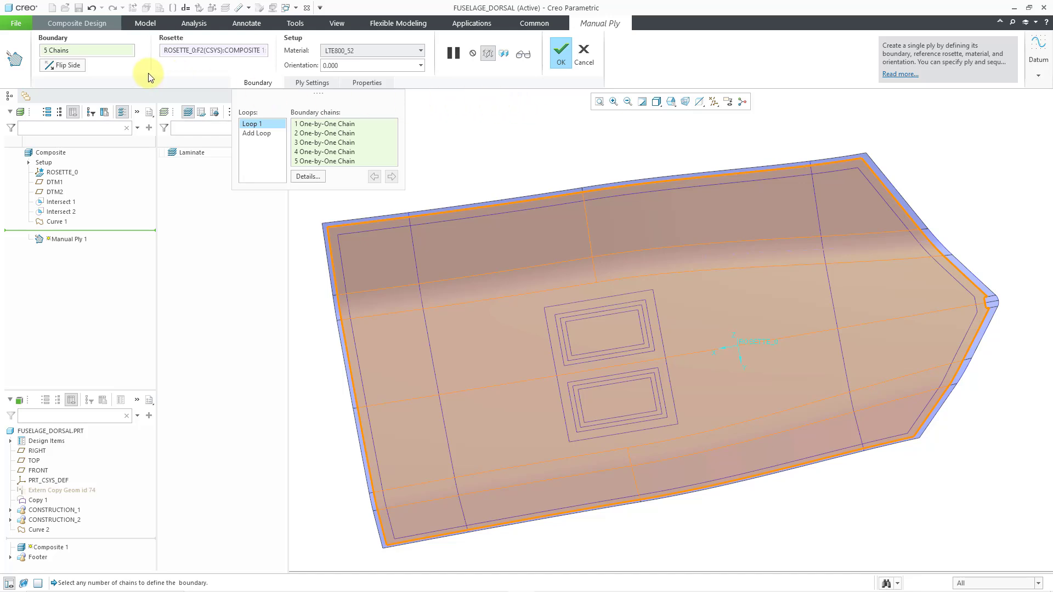
Try the ply on the outer side of its boundary loop and flip it back to the inner side
click(73, 64)
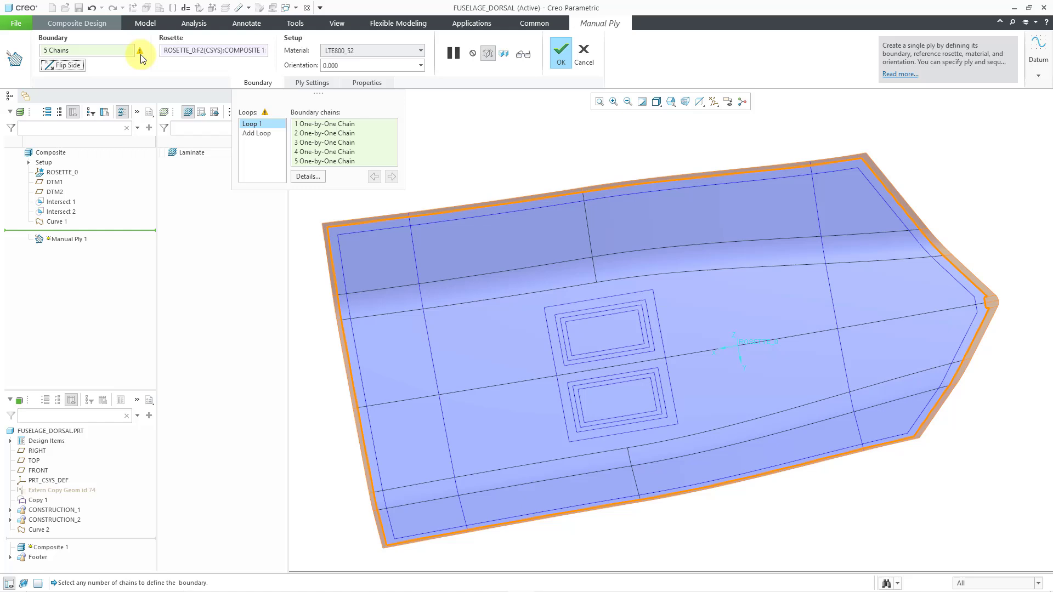
mouse_move(140, 51)
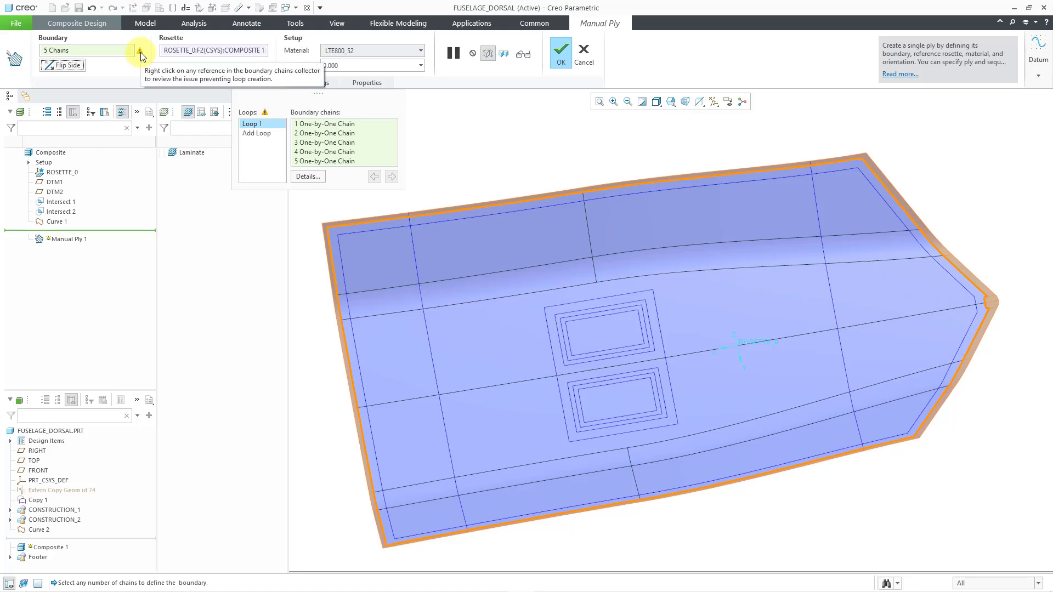
click(71, 66)
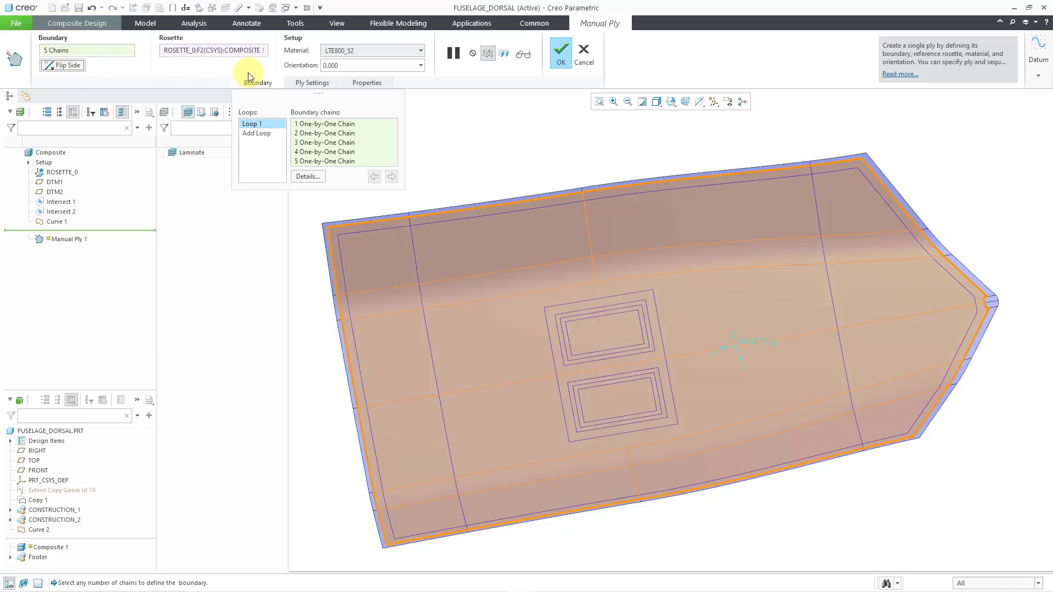
Review the ply settings, including the drop-off options, keep the Default drop-off and complete the ply
click(310, 81)
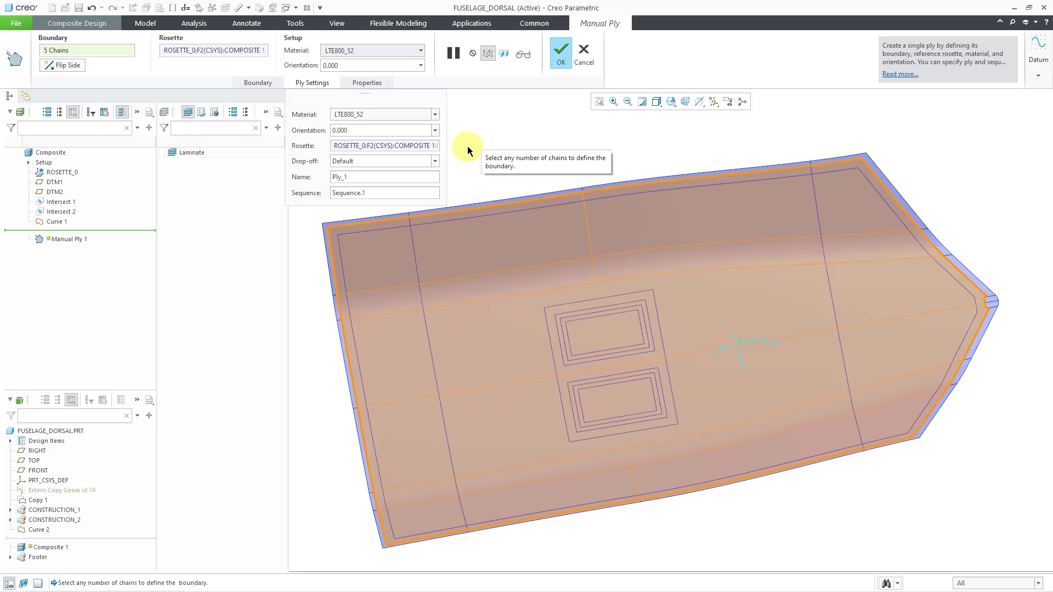
click(435, 162)
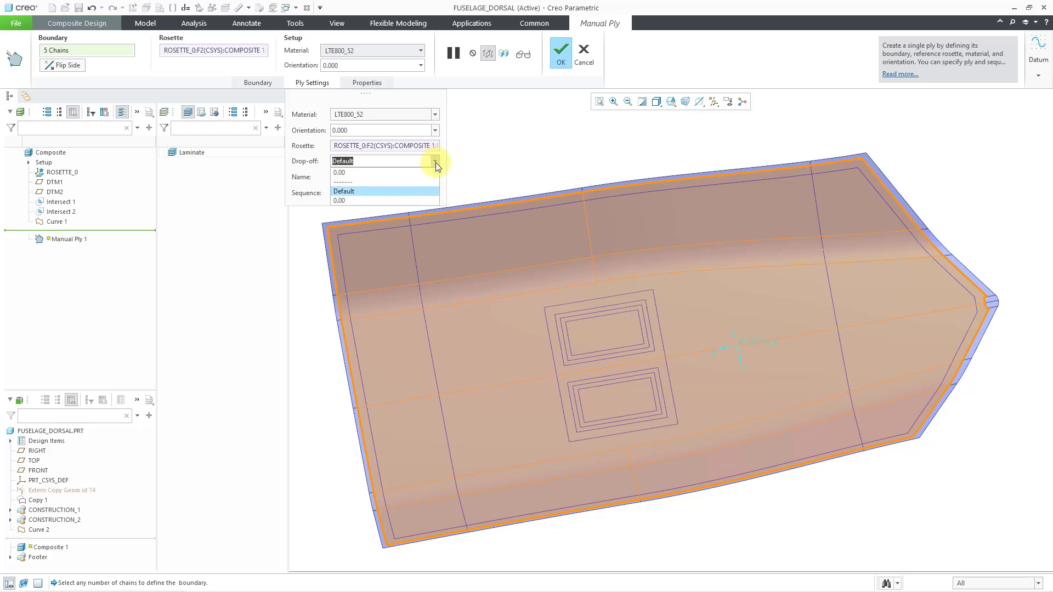
click(482, 157)
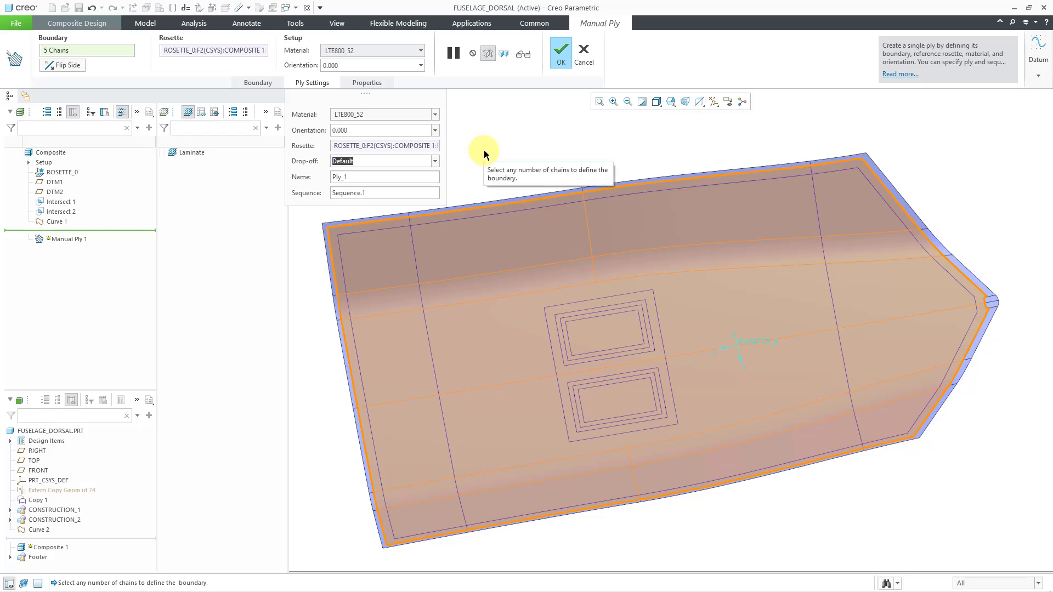
click(557, 56)
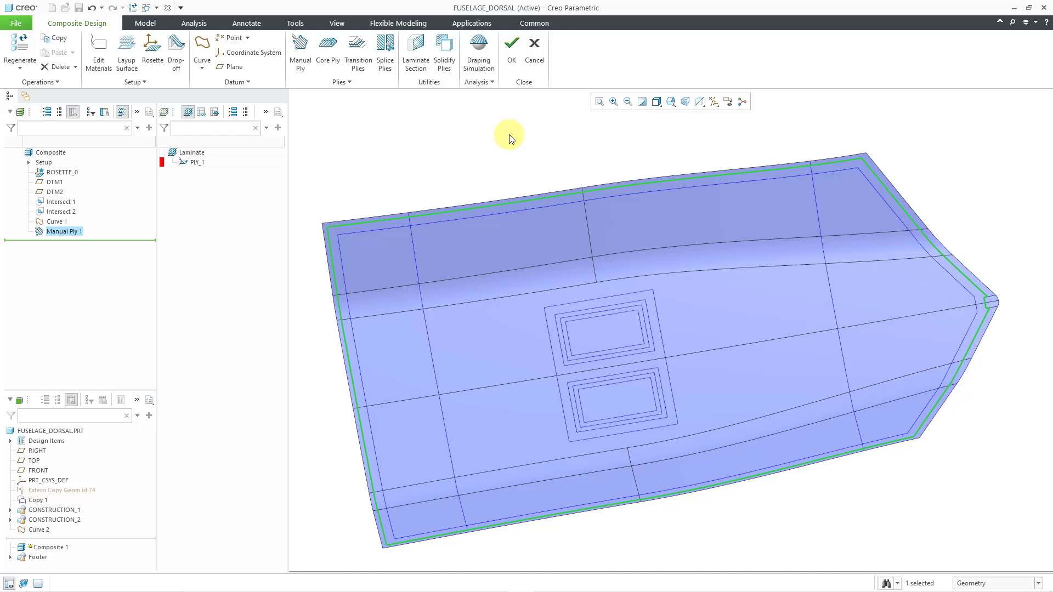
click(509, 134)
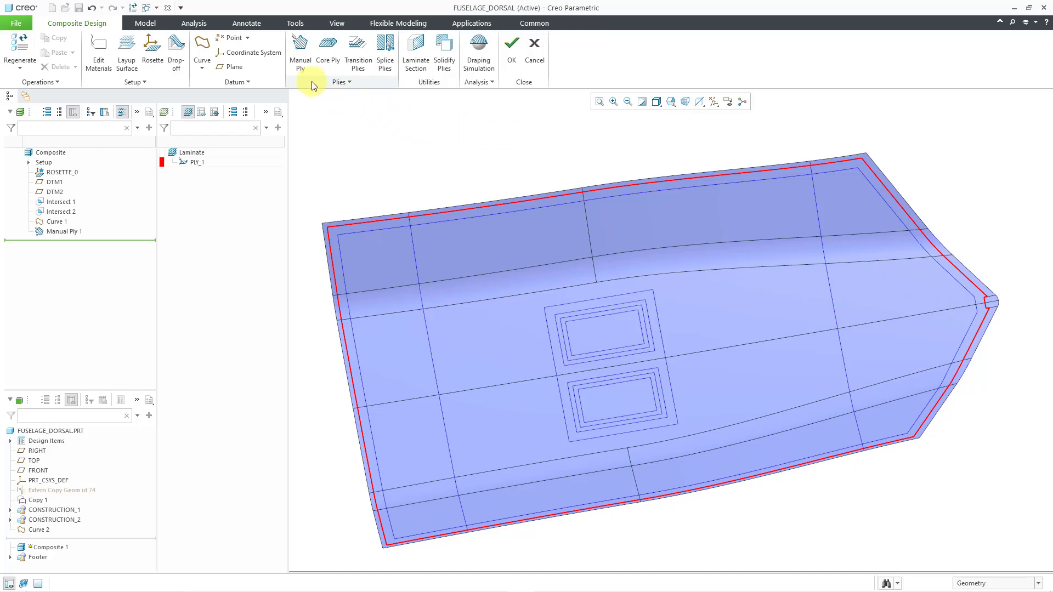
Start a second manual ply in UC300_56, bounded by the inner perimeter curve and a second loop along the large rectangle around both windows
click(301, 55)
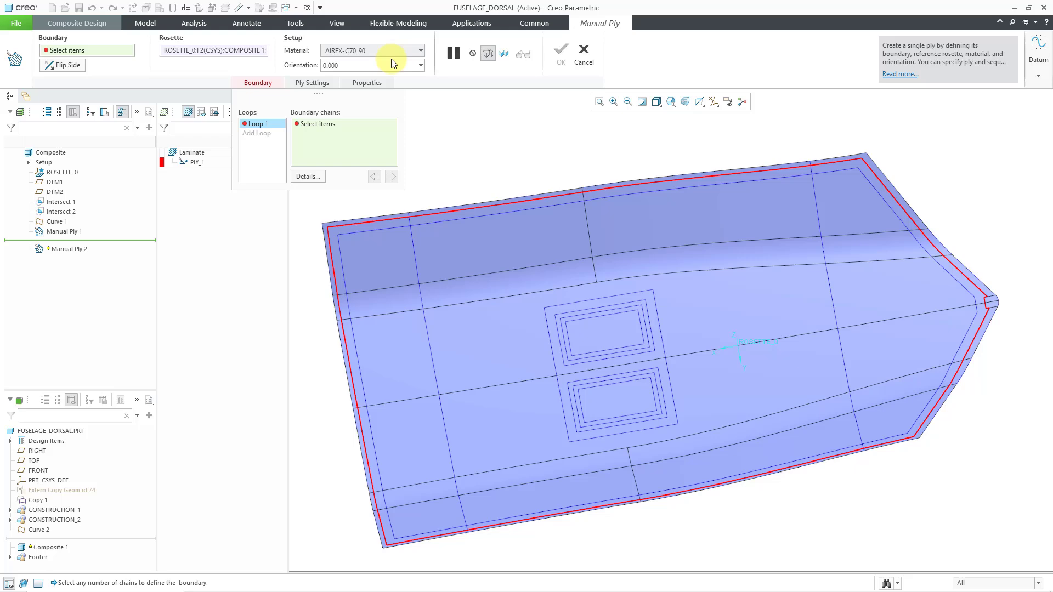
click(409, 49)
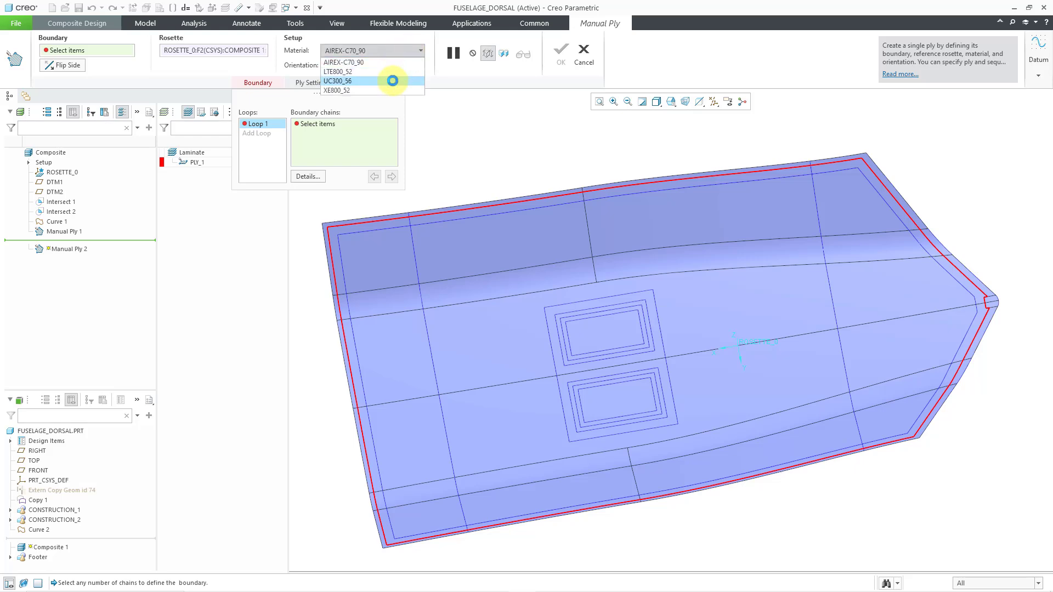
click(392, 81)
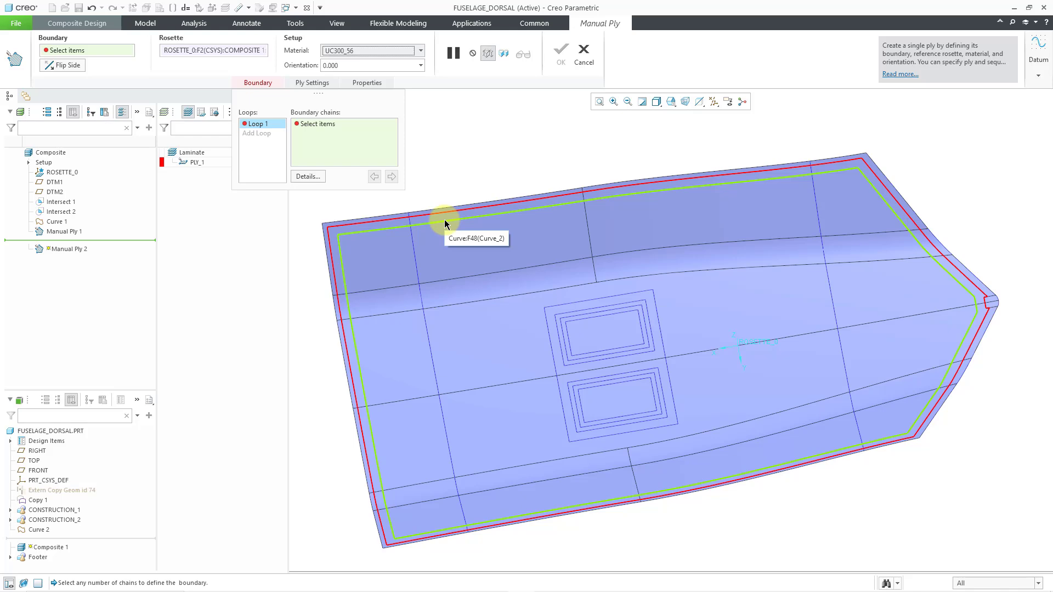
click(445, 220)
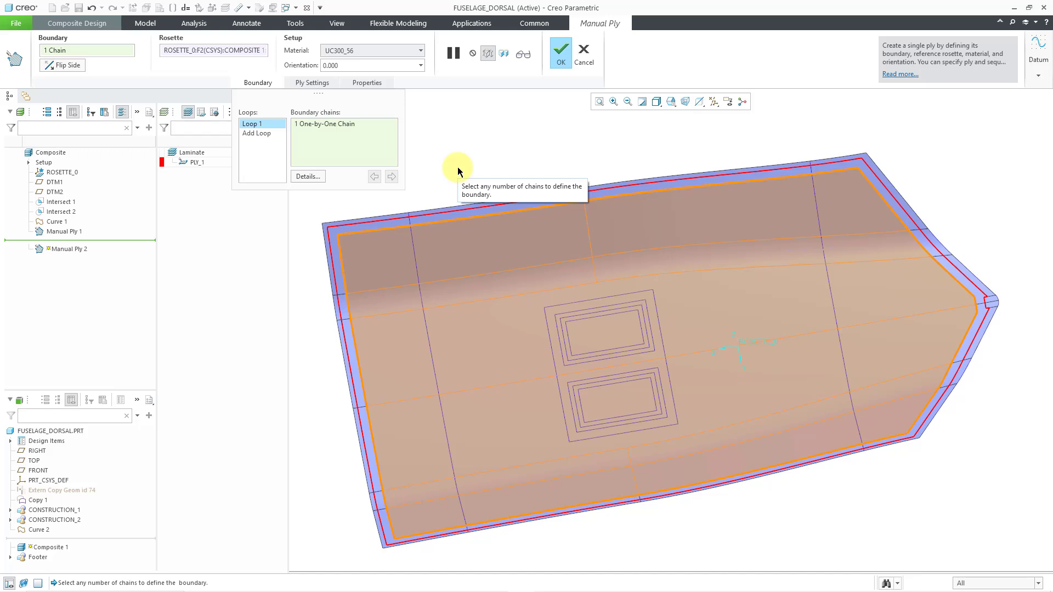
click(262, 137)
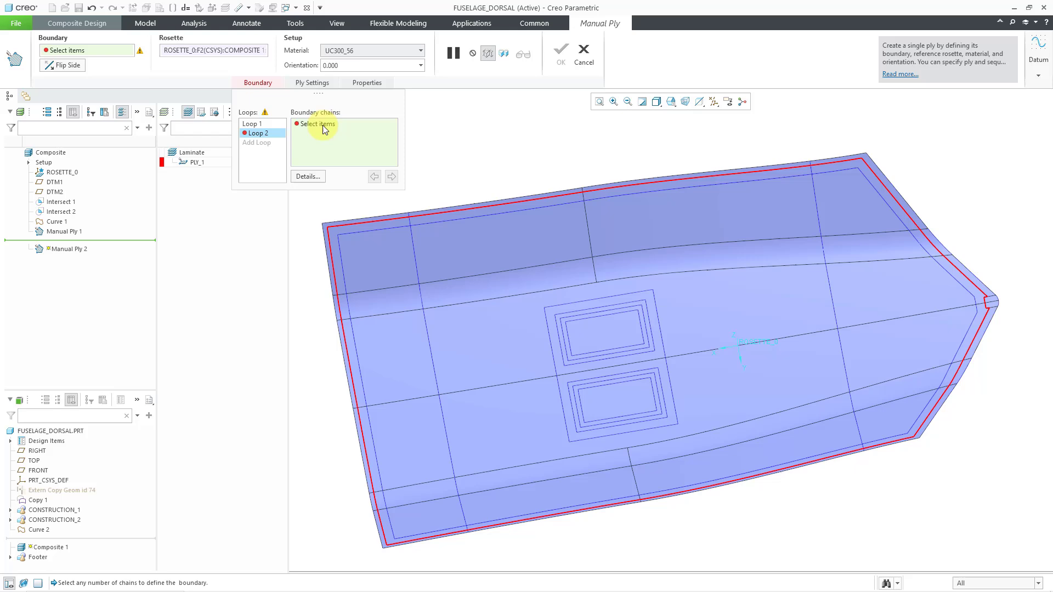
click(662, 327)
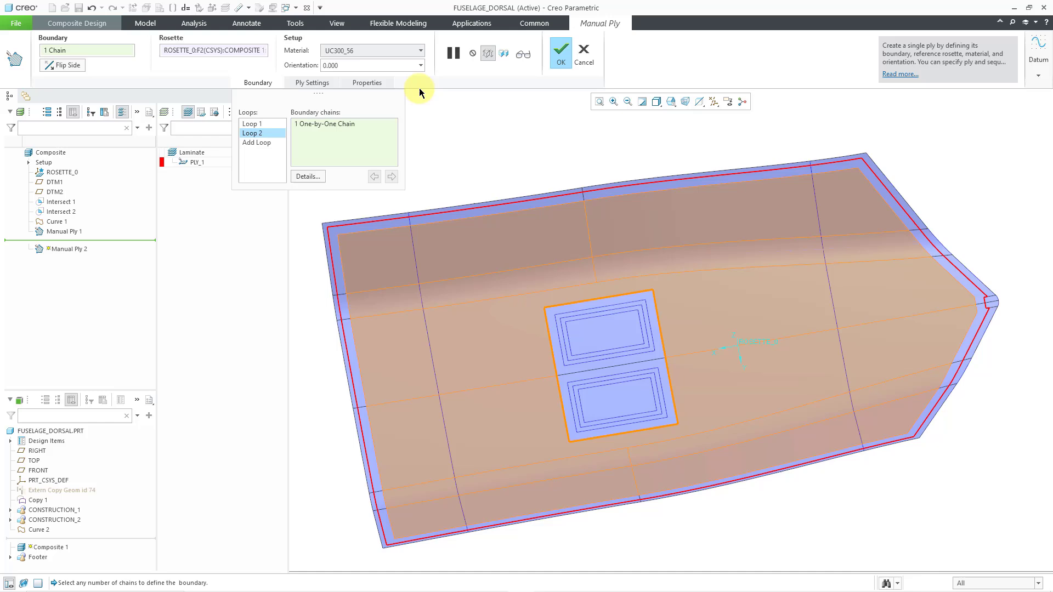
Set the second ply's orientation to 90 degrees and complete the ply
click(420, 65)
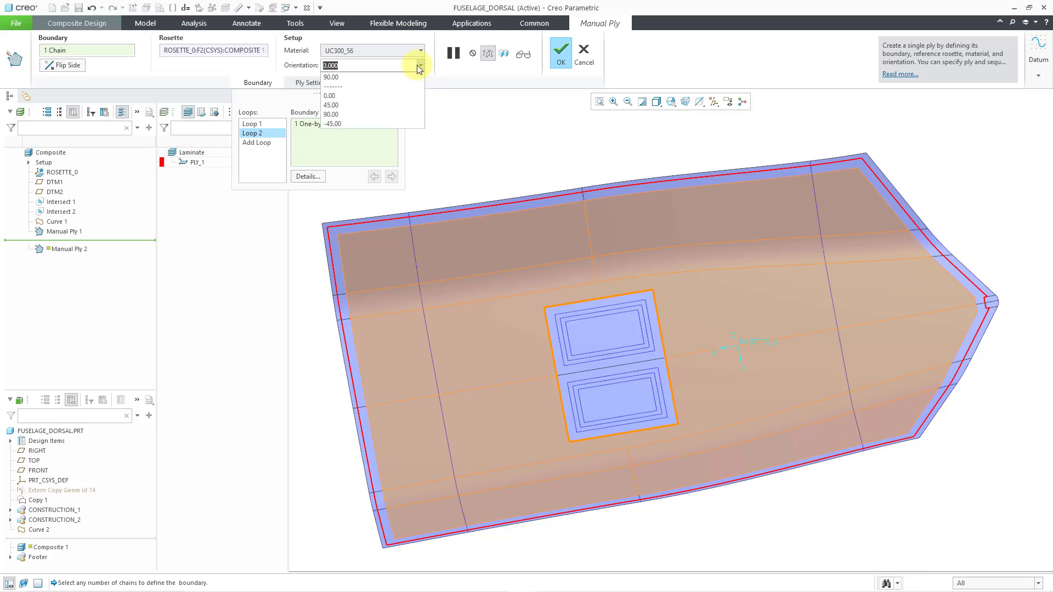
click(388, 115)
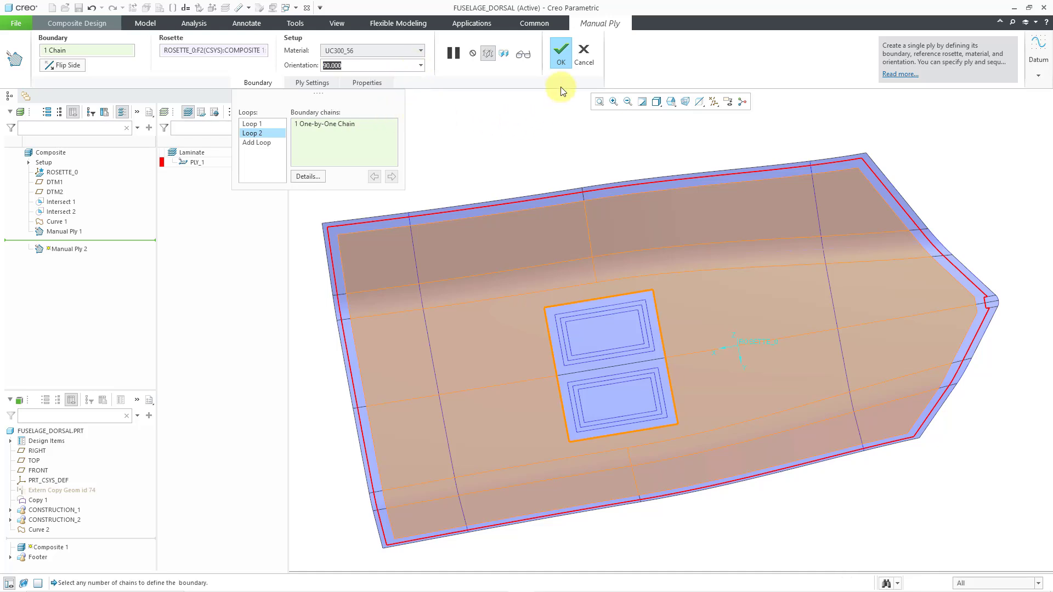
click(558, 53)
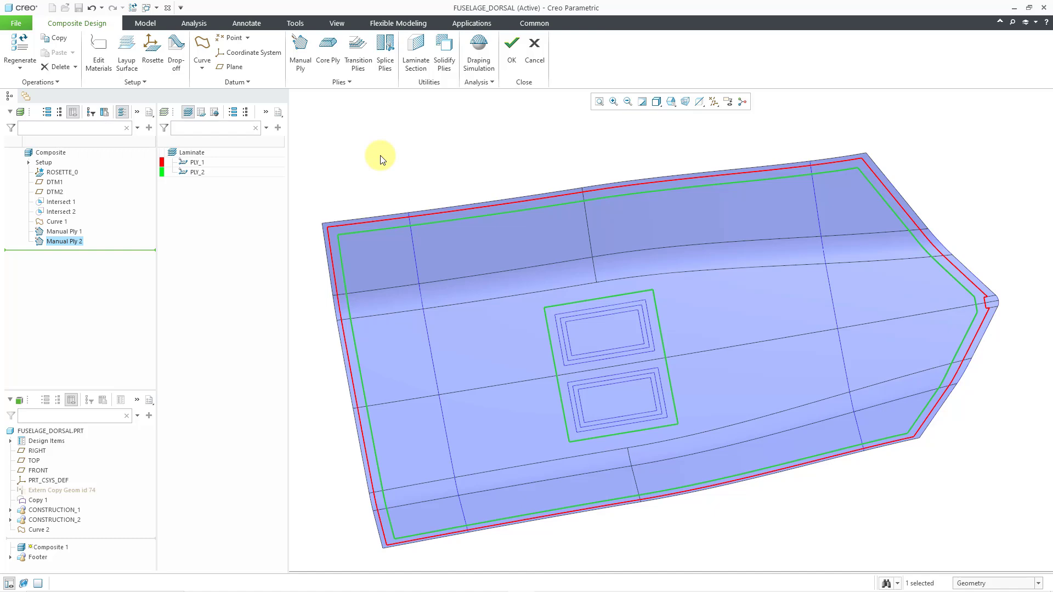
click(381, 159)
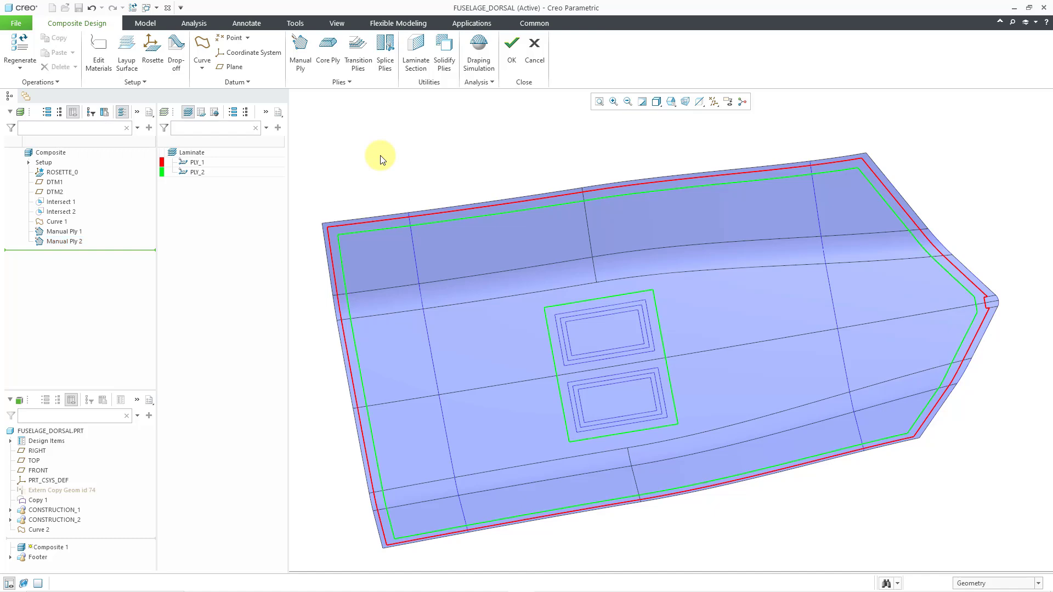
Start a third manual ply bounded by the large rectangle around both windows, with the innermost rectangle of each window as second and third loops
click(305, 65)
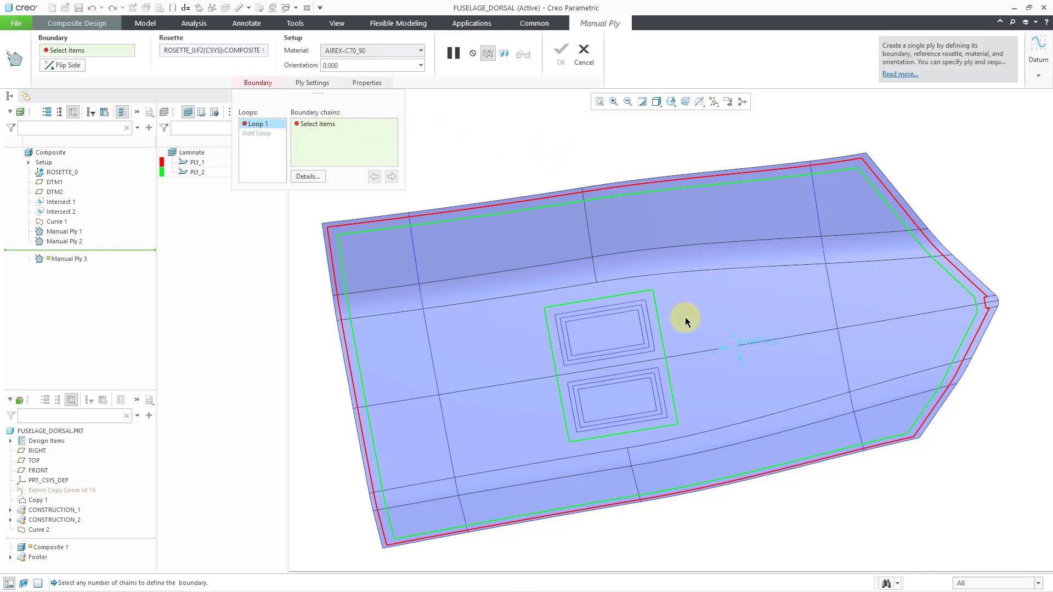
click(660, 305)
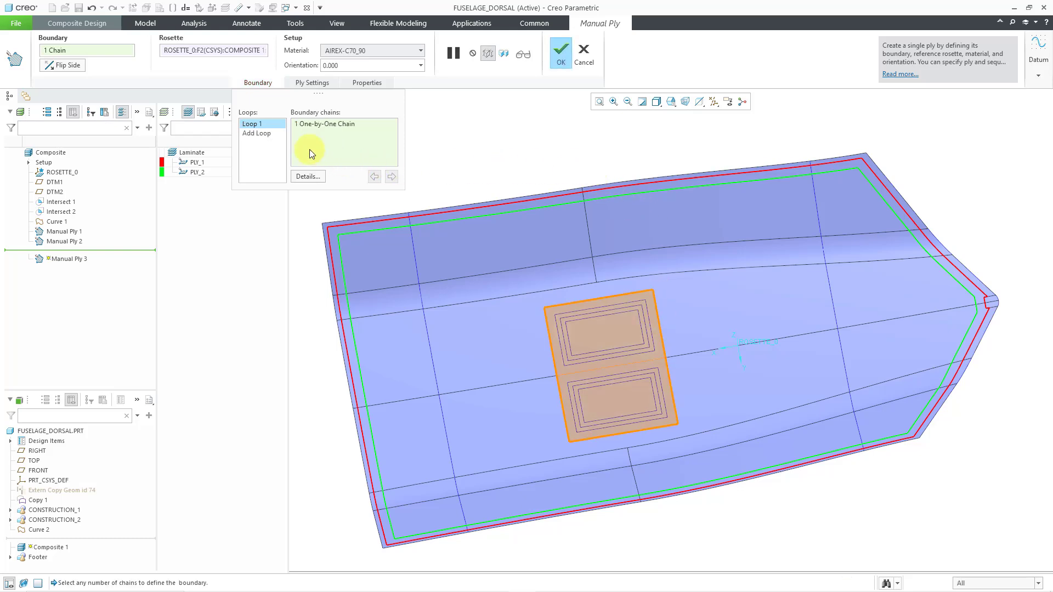
click(257, 133)
click(570, 336)
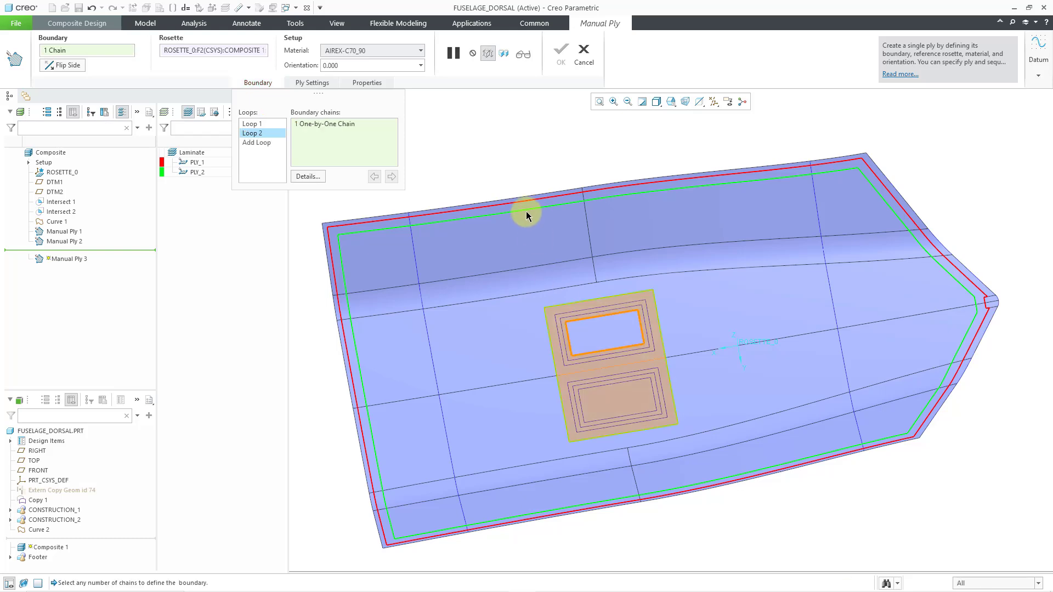
click(254, 144)
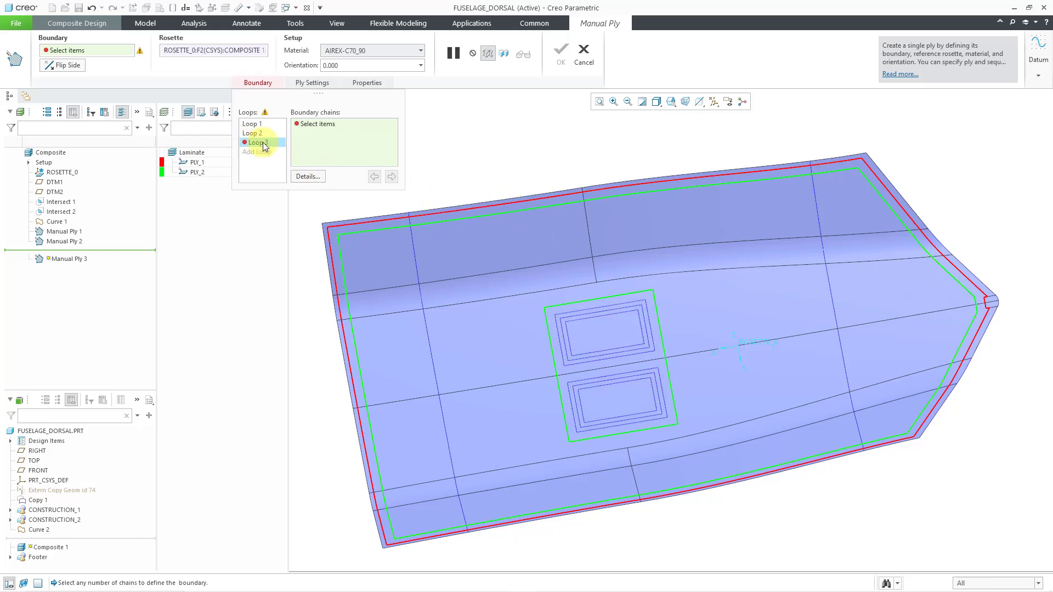
click(583, 404)
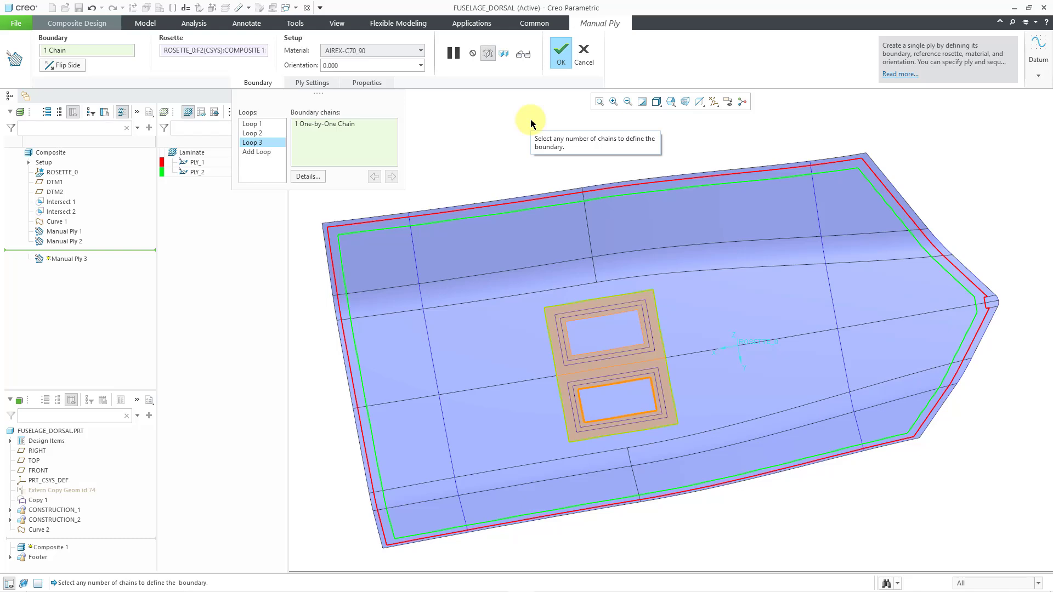
Set the third ply's material to XE800_52 and complete the ply
click(420, 50)
click(409, 90)
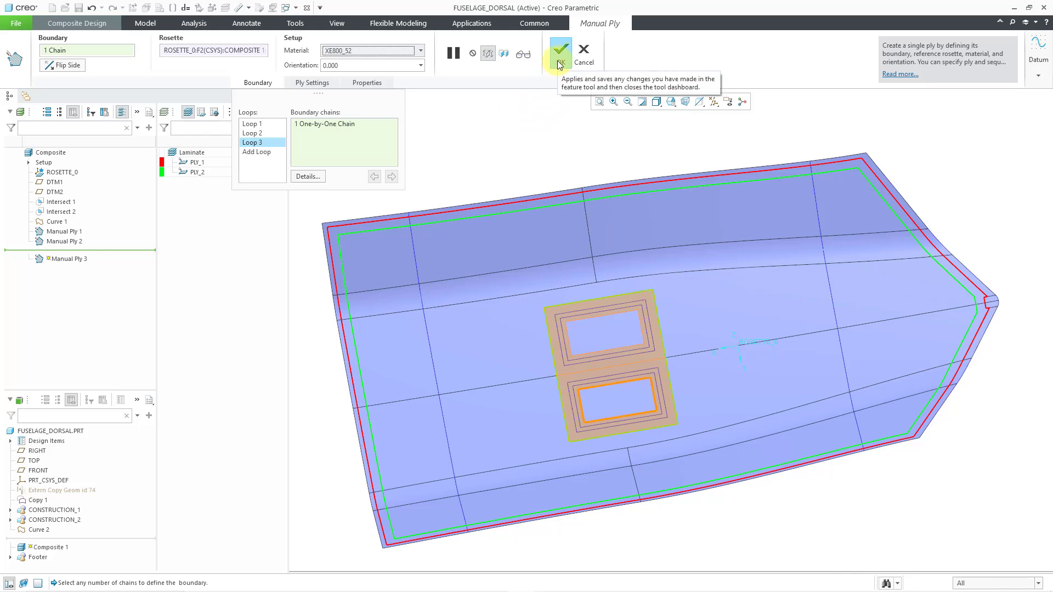
click(560, 63)
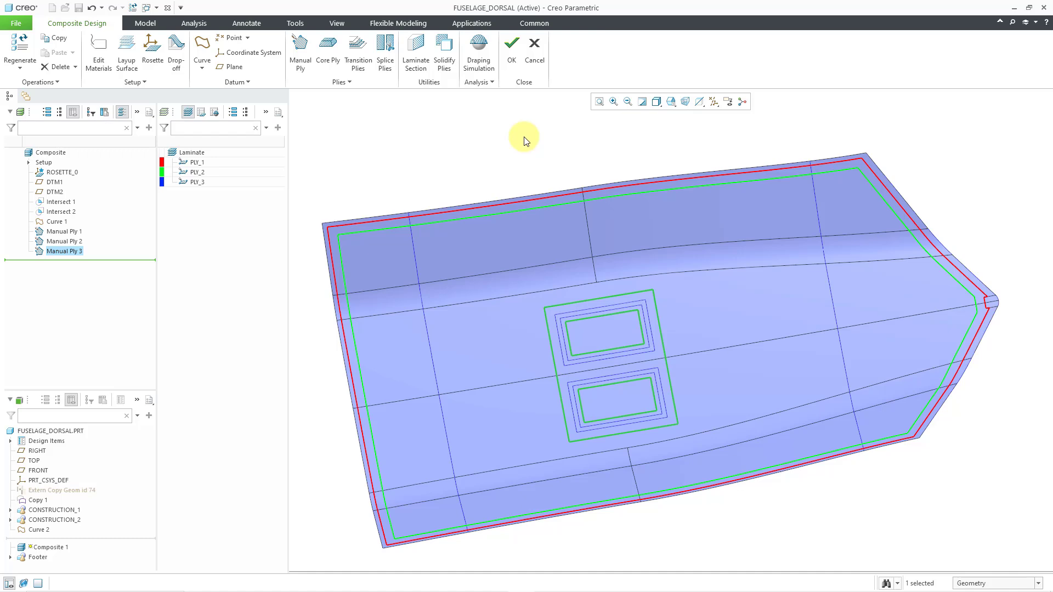
click(525, 141)
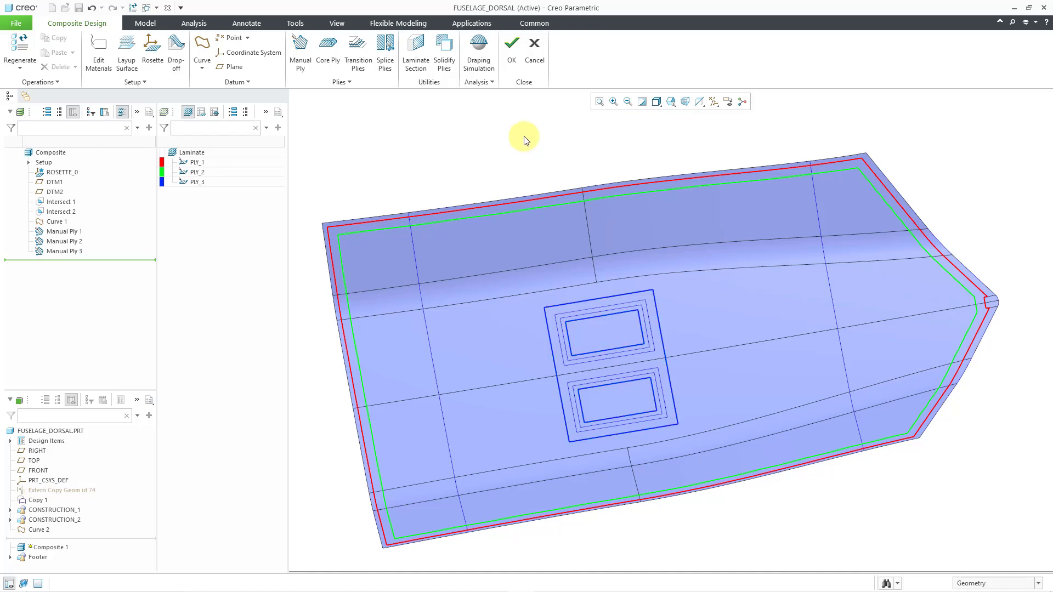
Hide PLY_2 and PLY_1 in the laminate
click(199, 173)
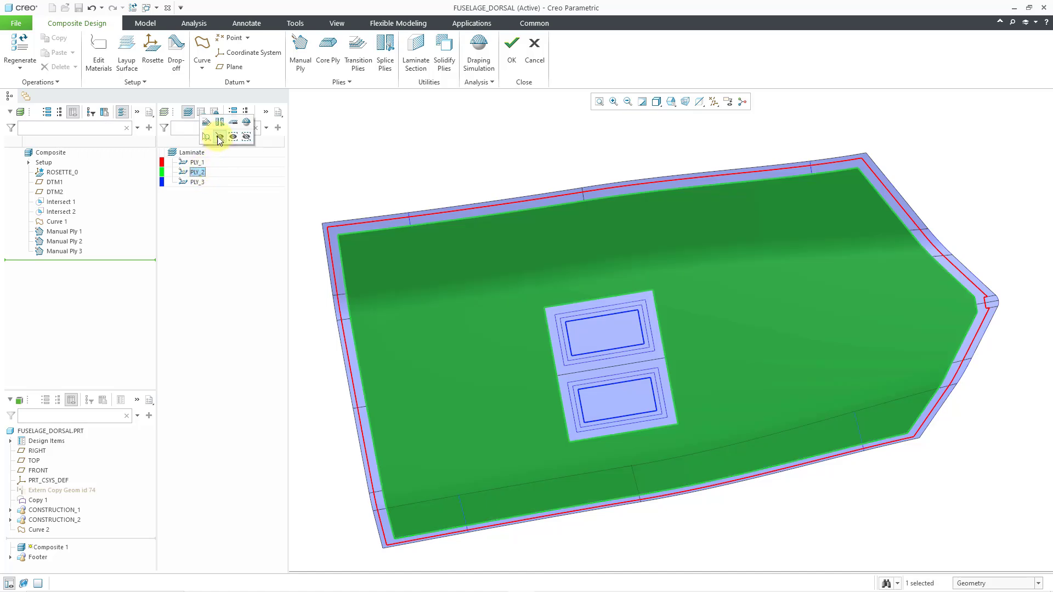
click(219, 140)
click(199, 162)
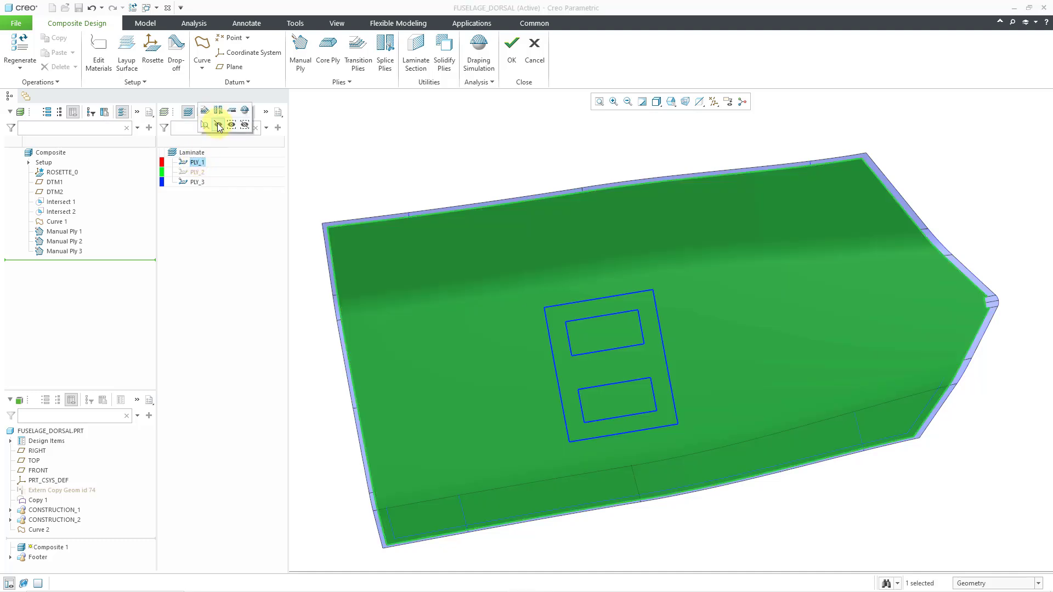
click(218, 125)
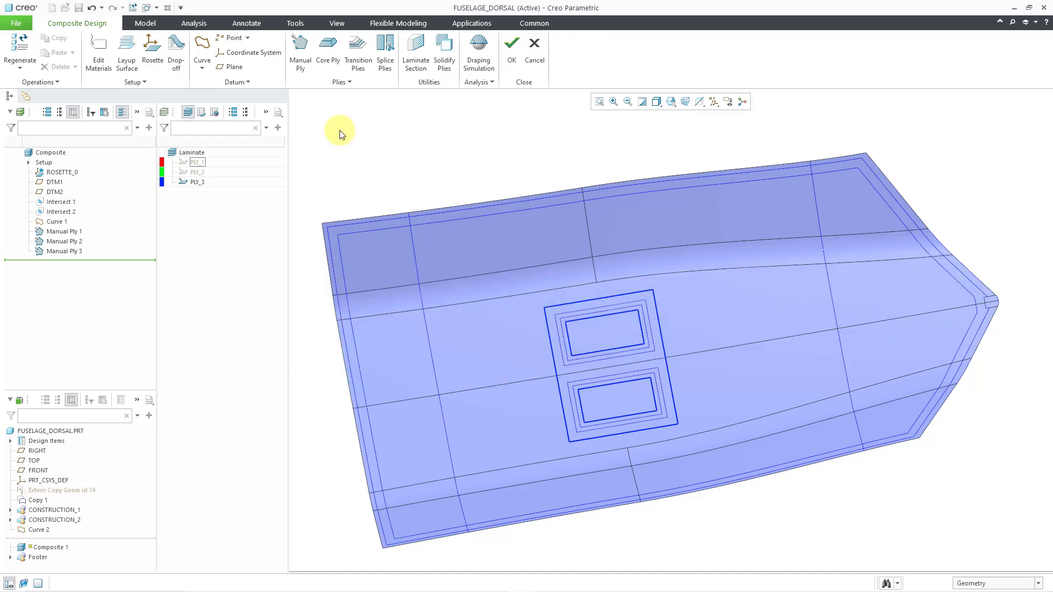
Create a fourth manual ply in UC300_56, bounded by the closed strip curve at the fuselage's wide end opposite the nose
click(305, 68)
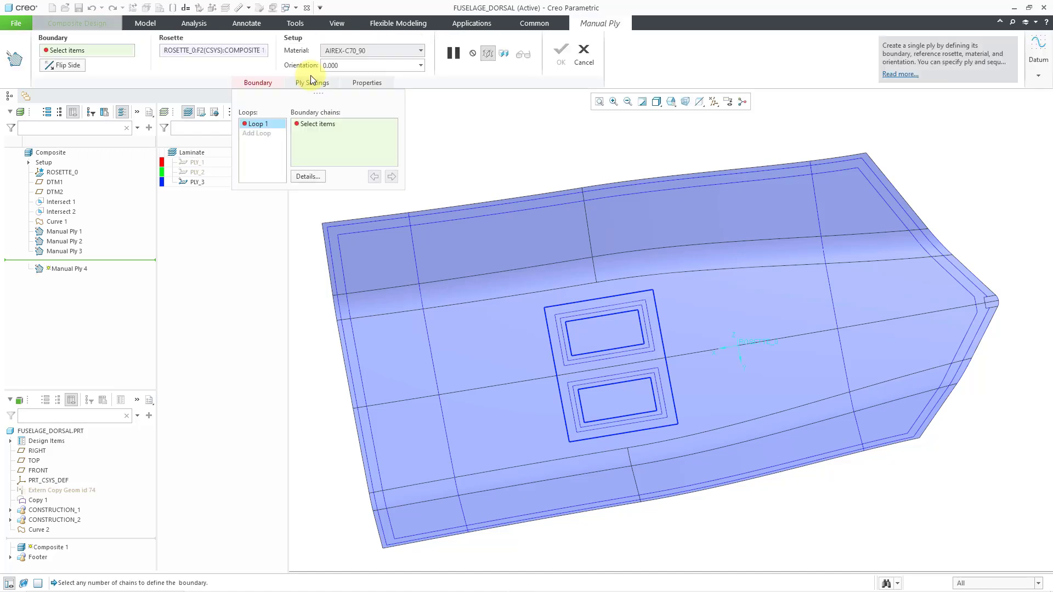
click(420, 265)
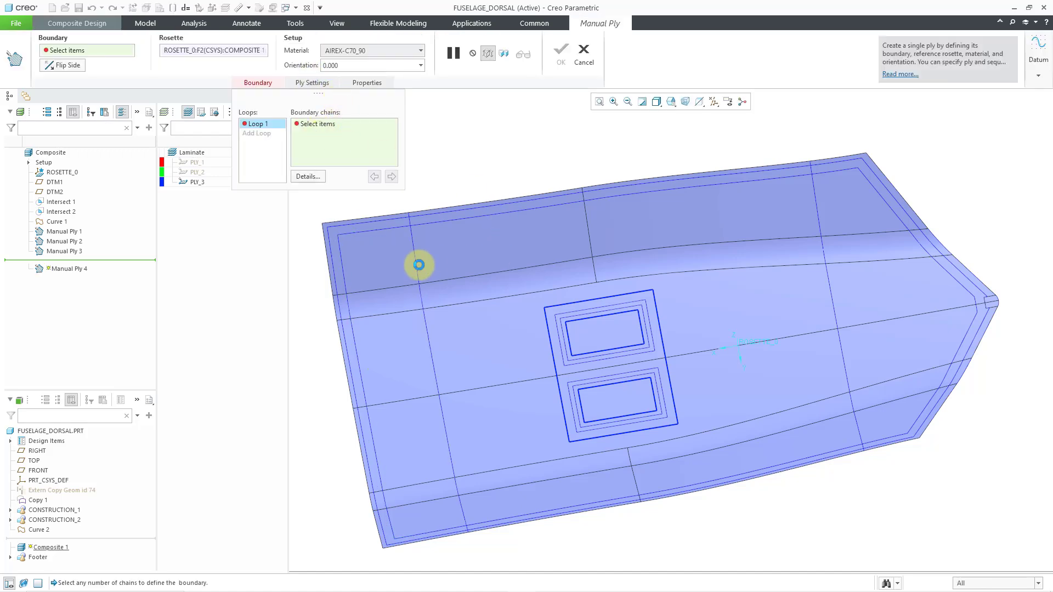
click(397, 50)
click(396, 84)
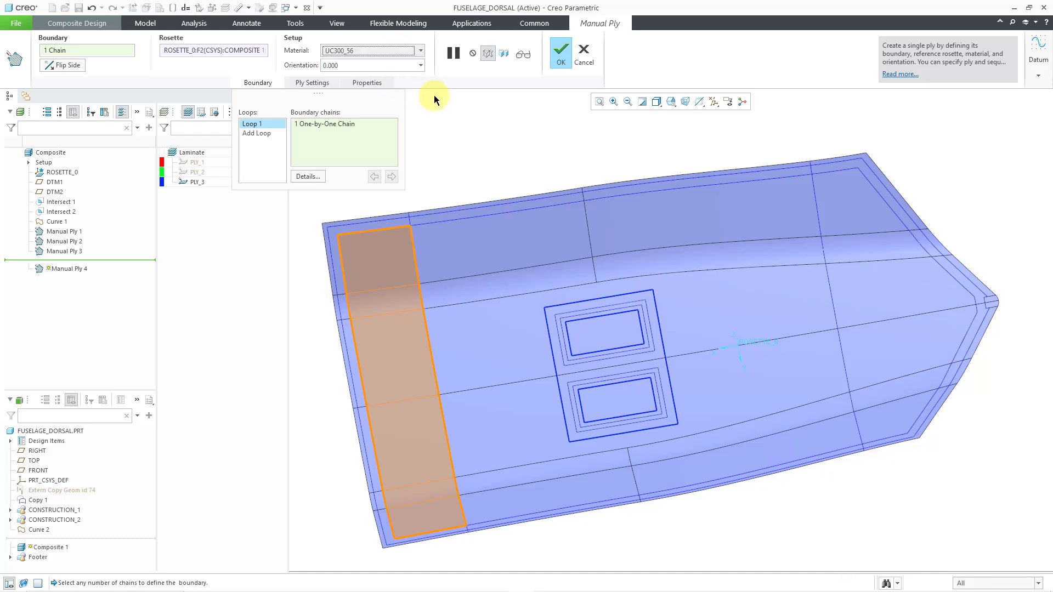
click(560, 55)
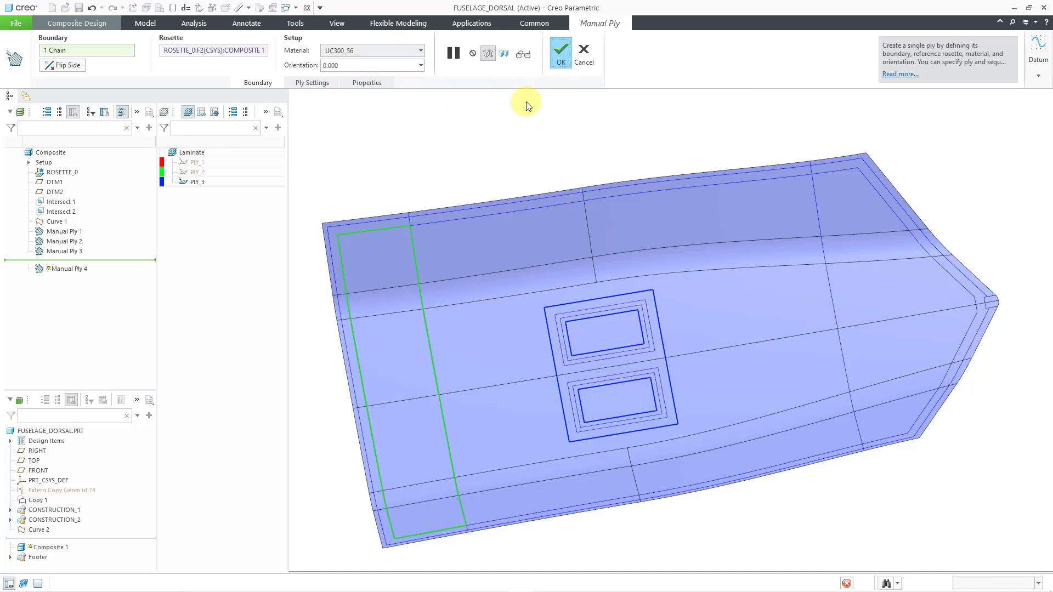
click(453, 139)
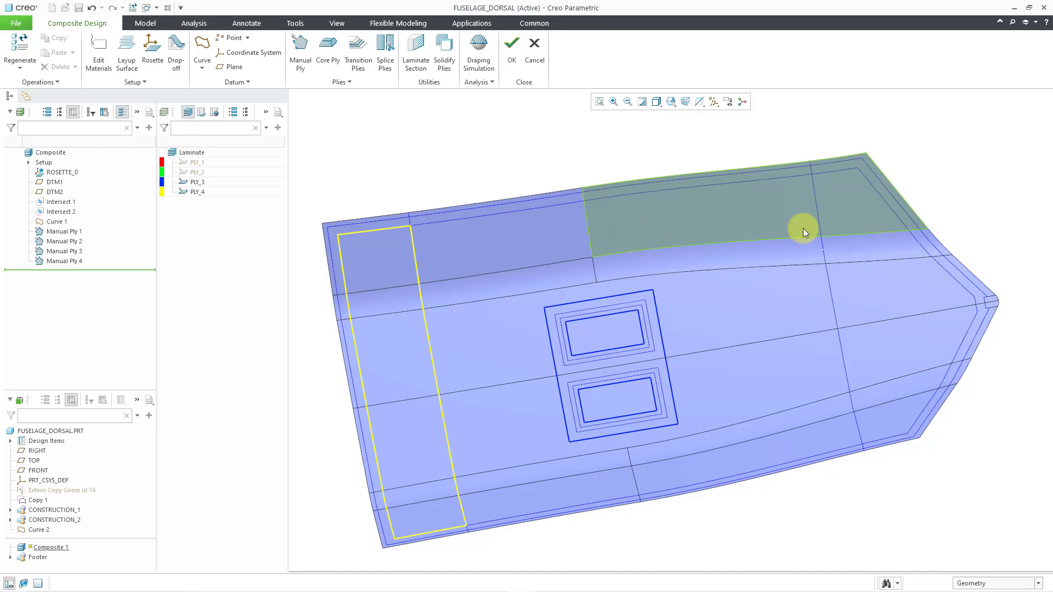
Start a fifth manual ply for the nose area and set its material to UC300_56
shift+middle_drag(805, 231, 604, 240)
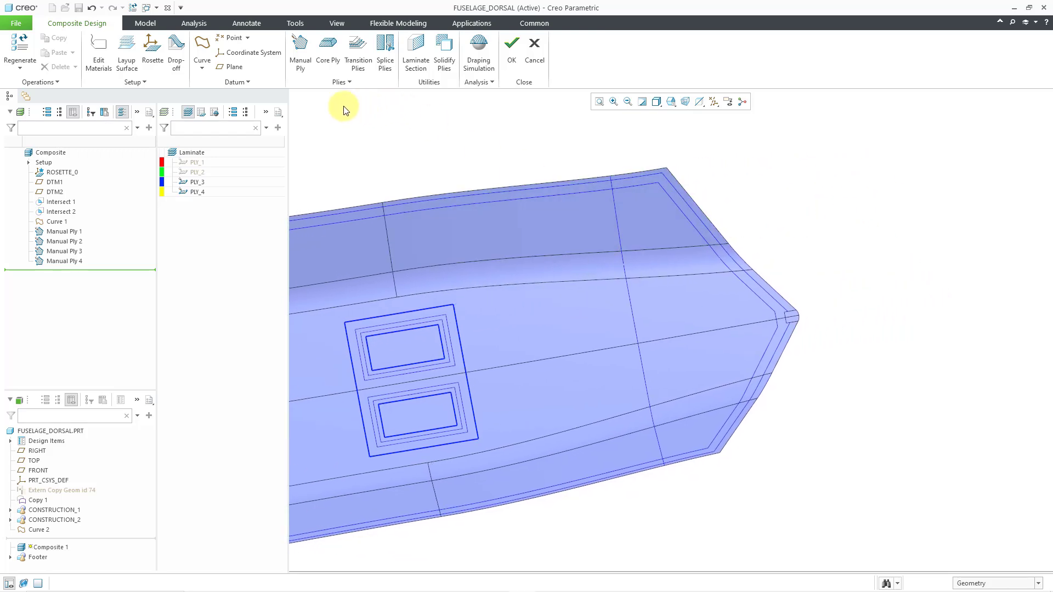
click(303, 65)
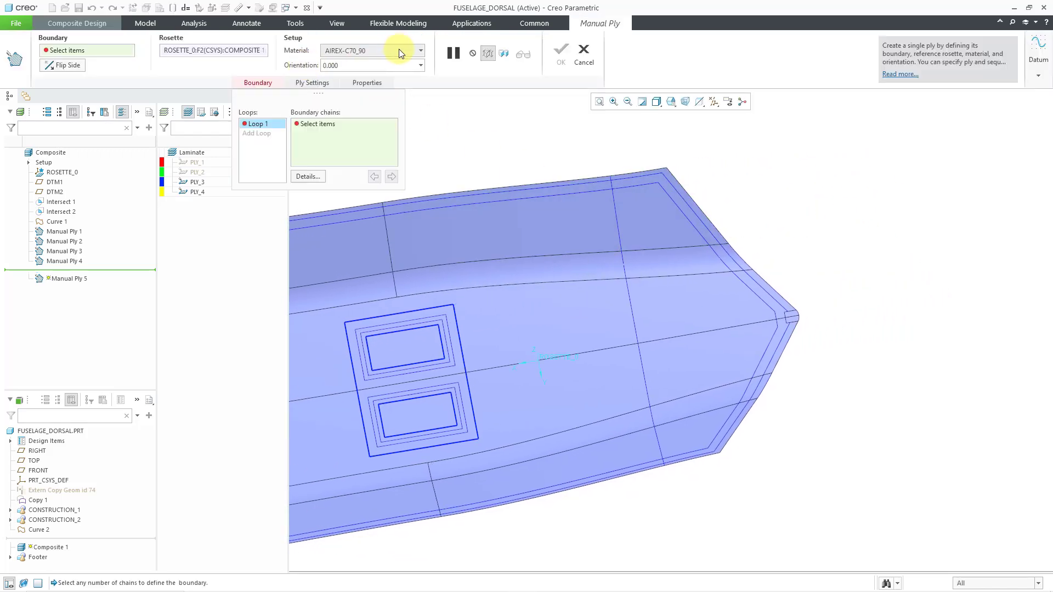
click(400, 54)
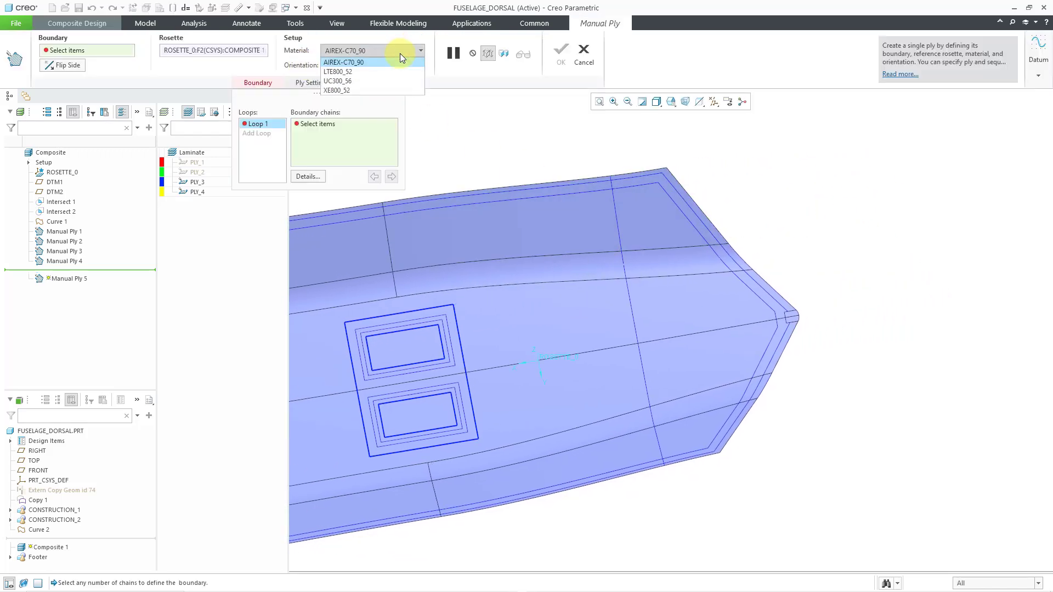
click(389, 80)
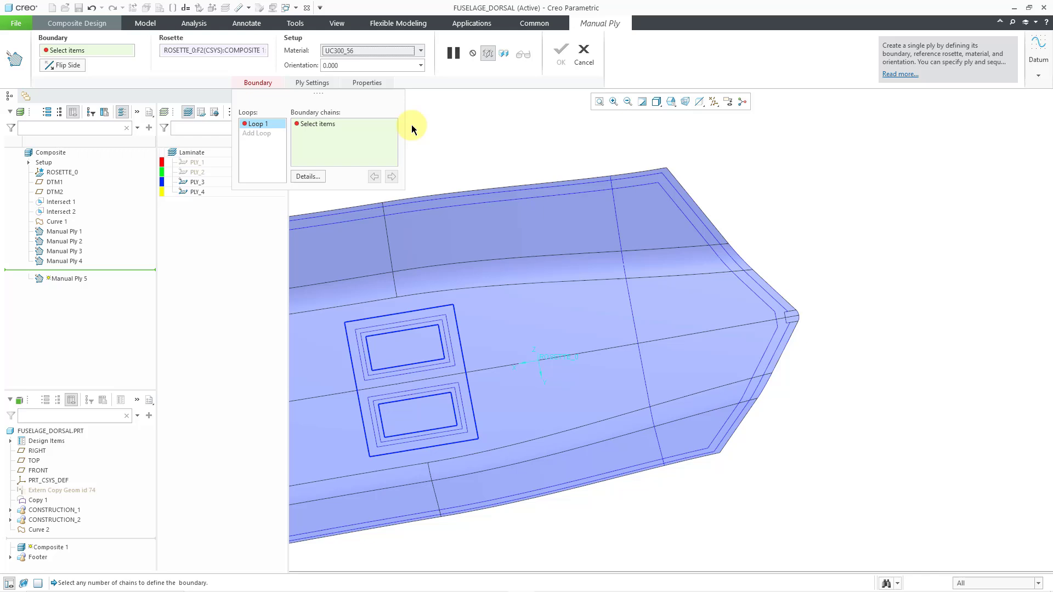
Bound the fifth ply with five chains: the cross curve near the nose, the two outer lengthwise edges and the outer perimeter curves around the tip
click(619, 213)
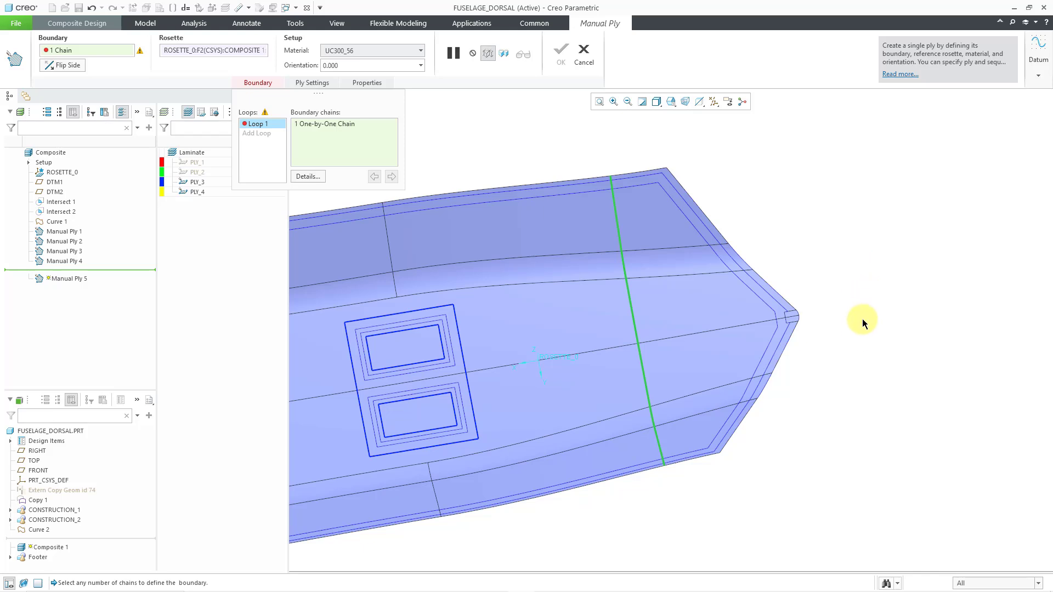
click(702, 415)
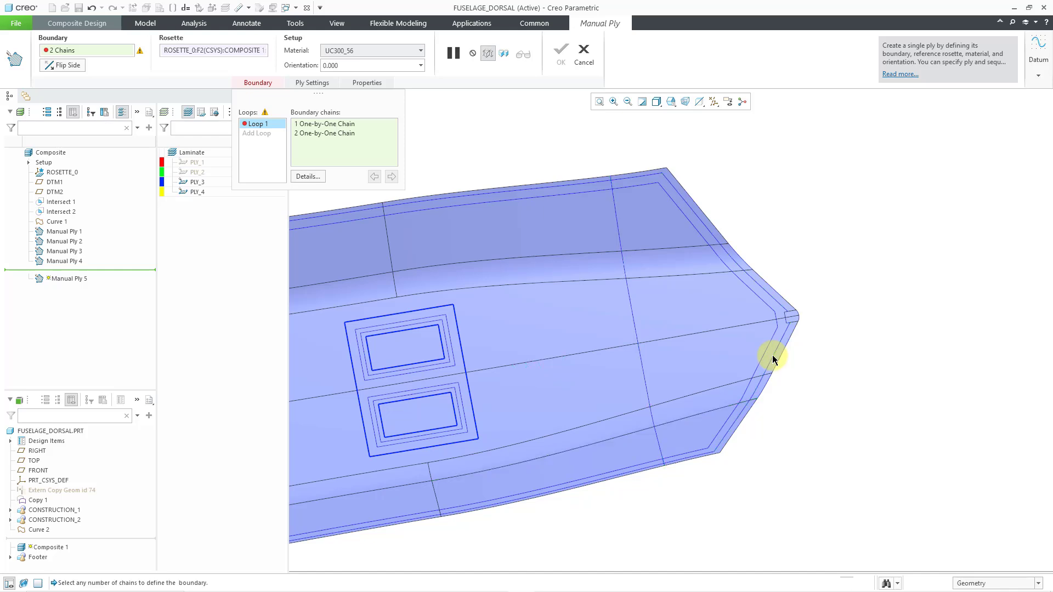
click(785, 324)
click(785, 321)
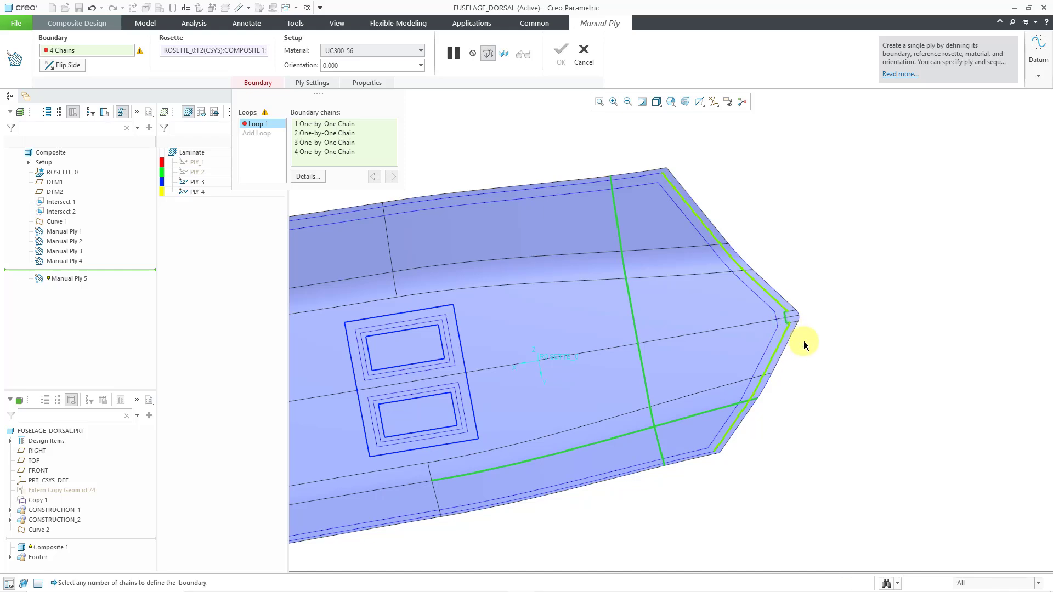
click(669, 252)
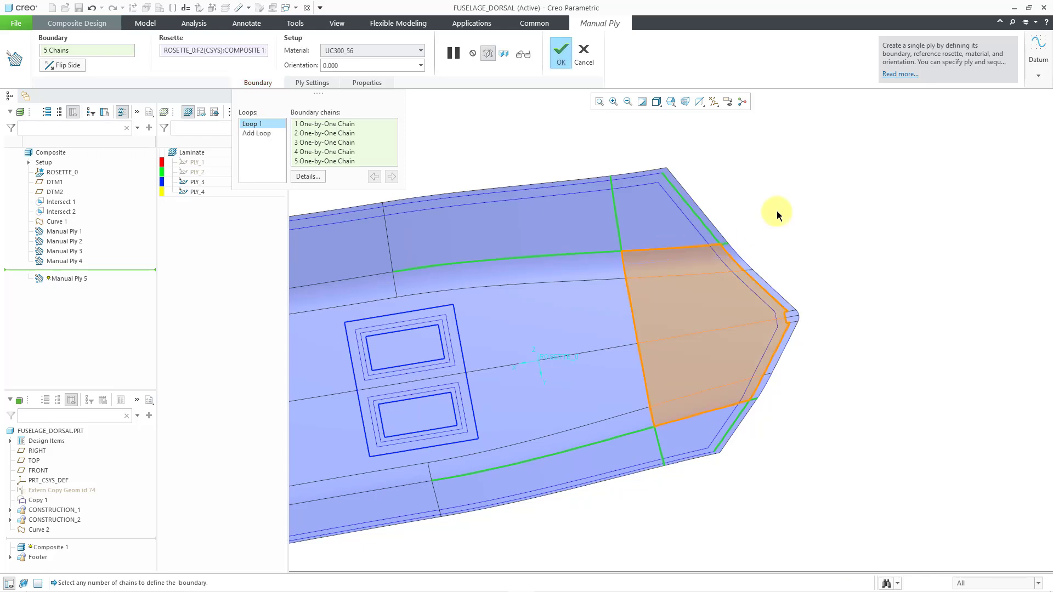
Try the fifth ply on the outer side of its boundary and flip it back to the enclosed nose area
scroll(955, 346, down, 1)
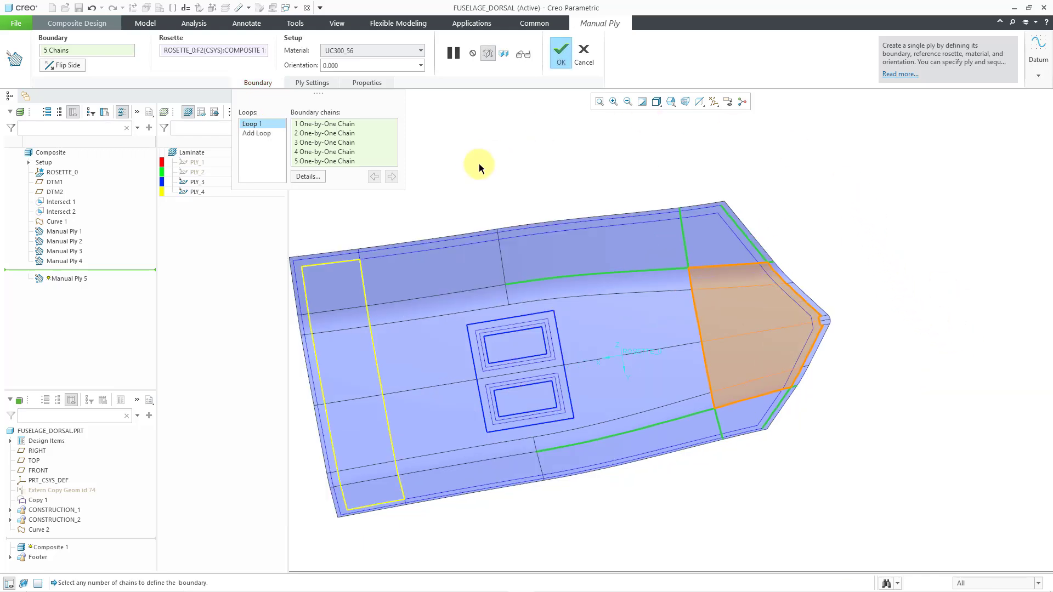
click(67, 65)
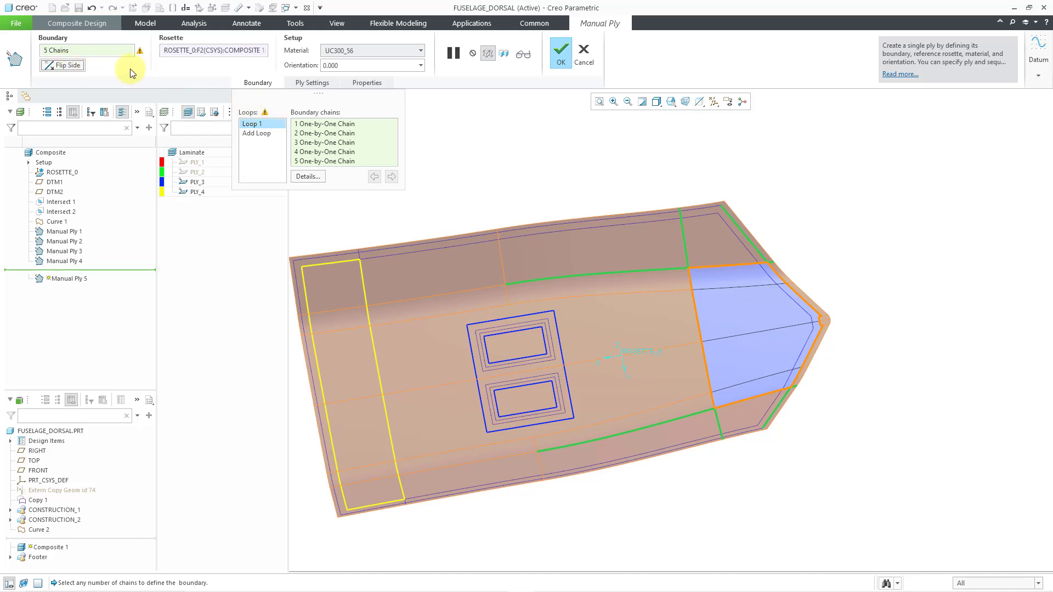
click(77, 65)
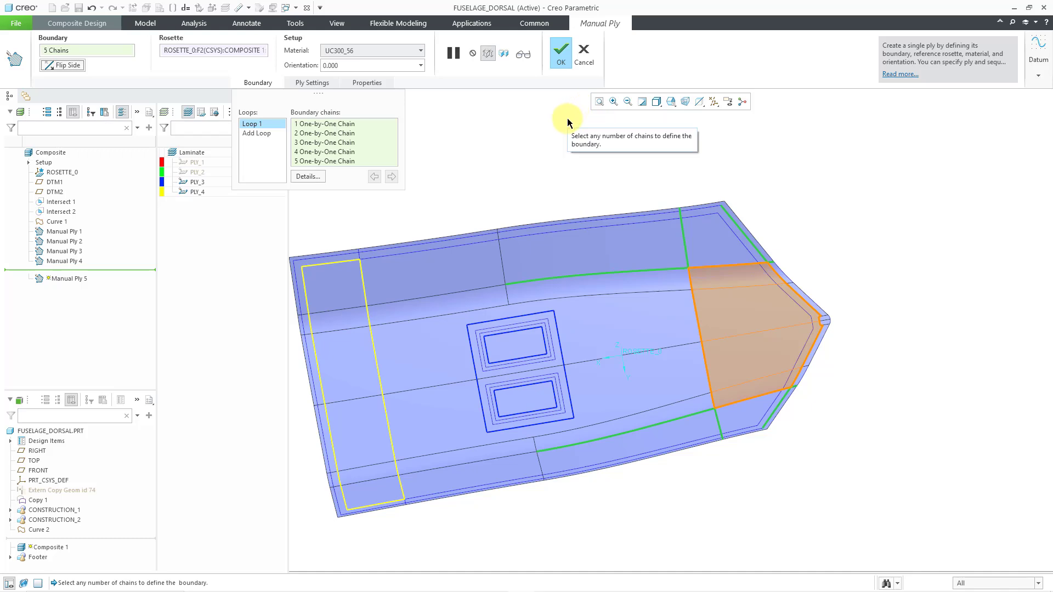
Complete the fifth ply and show PLY_1 and PLY_2 again
click(557, 54)
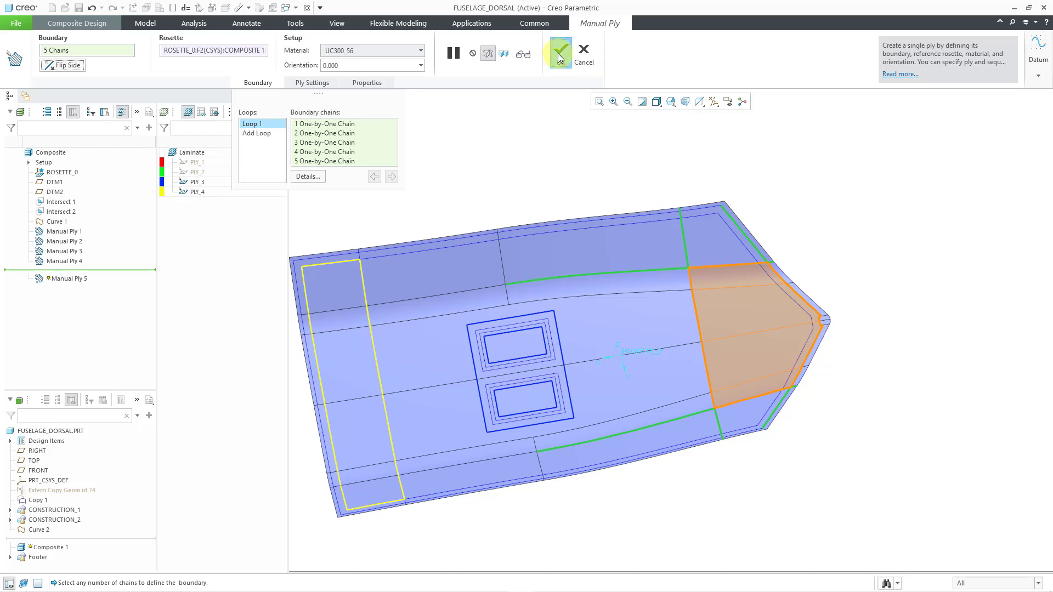
click(572, 143)
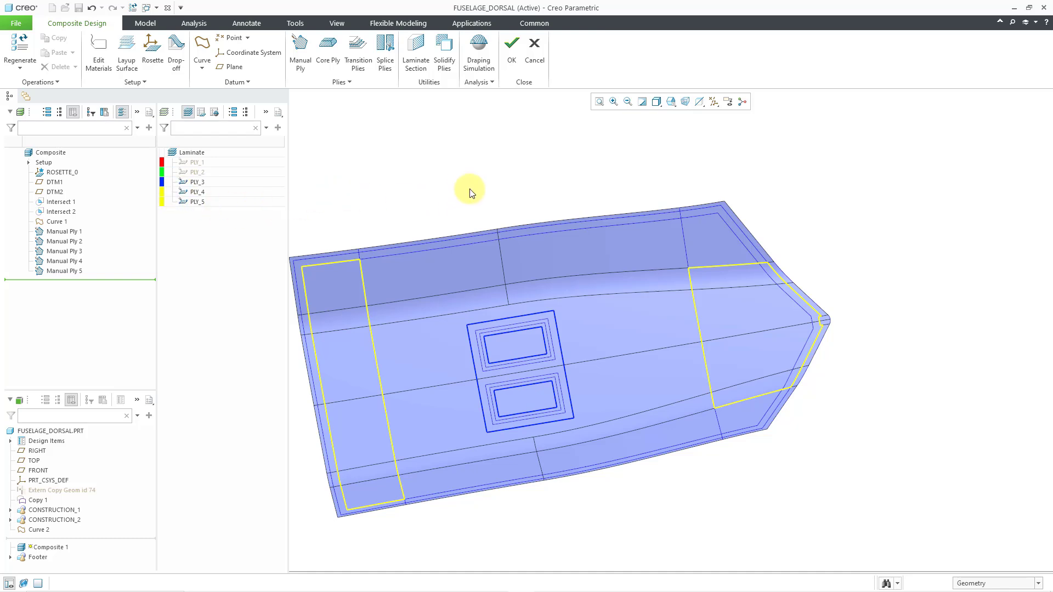
click(197, 162)
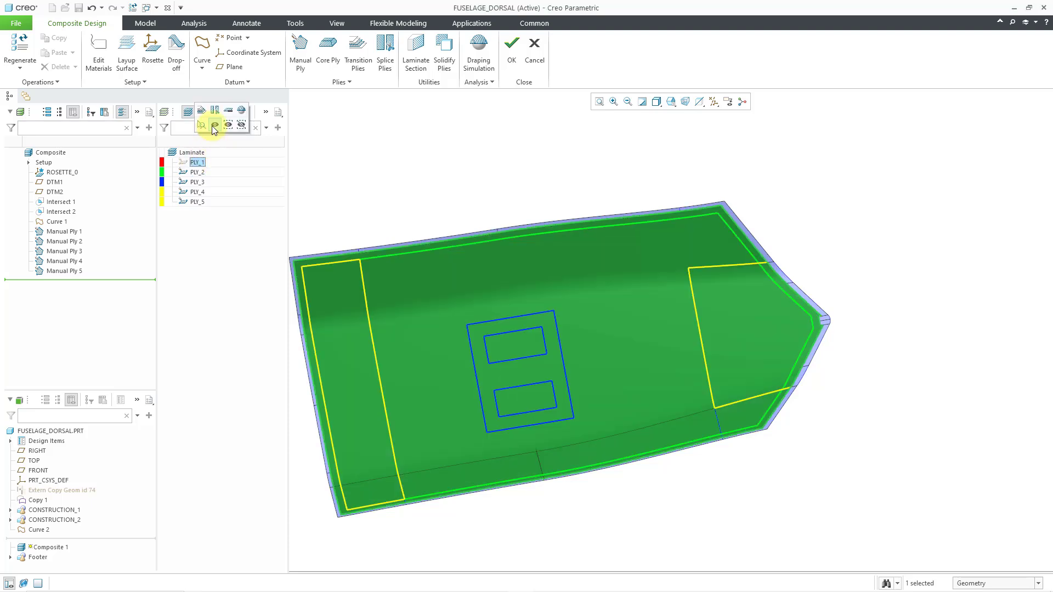
click(466, 169)
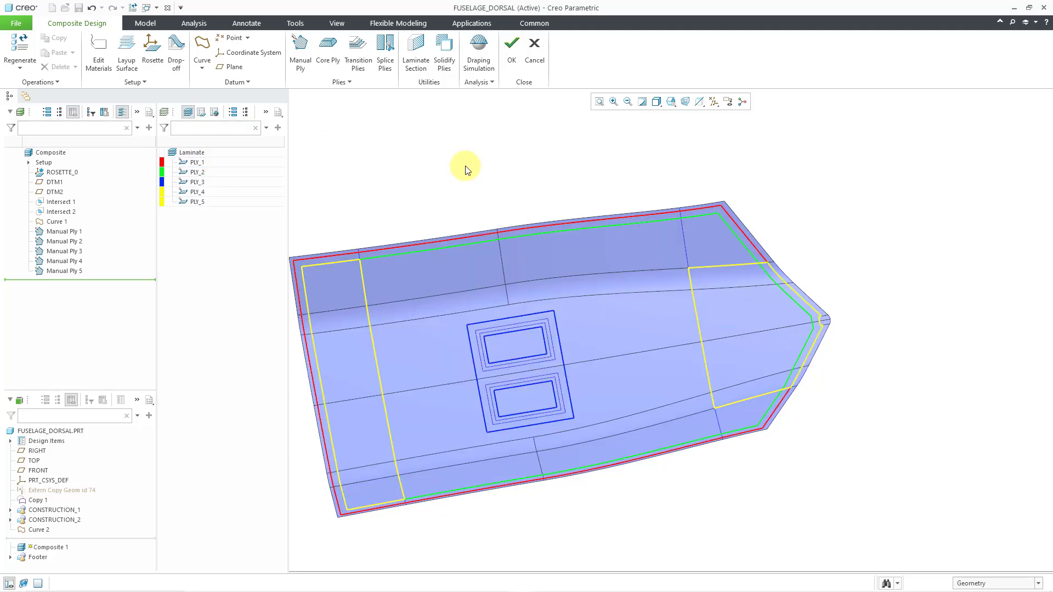